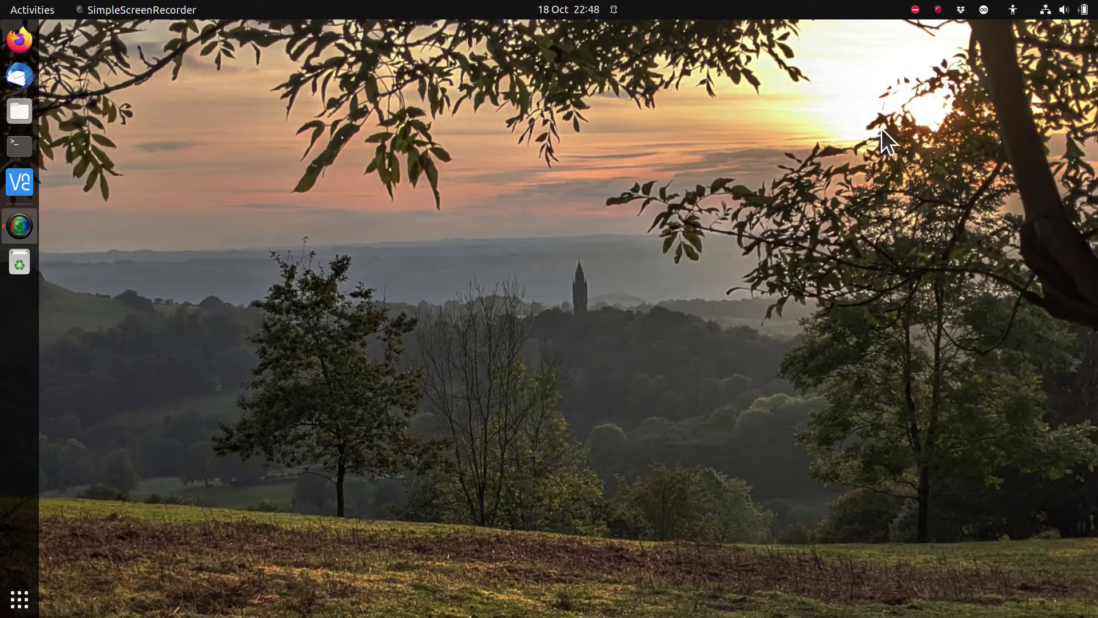
# Show the pending updates from the update error notifier and run a partial upgrade
pyautogui.click(915, 9)
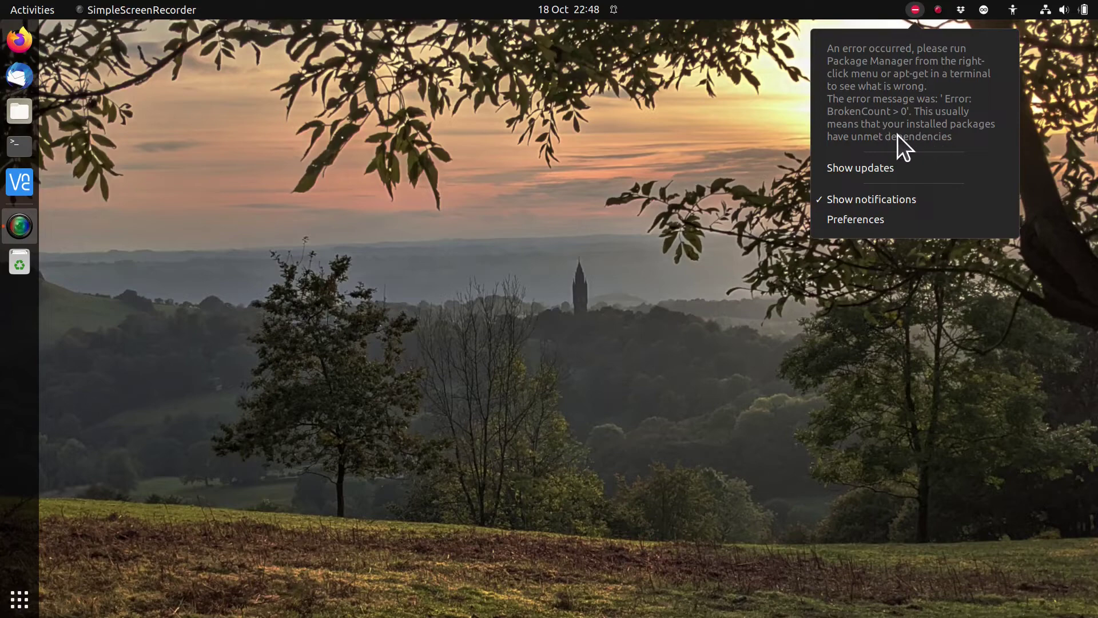
pyautogui.click(882, 168)
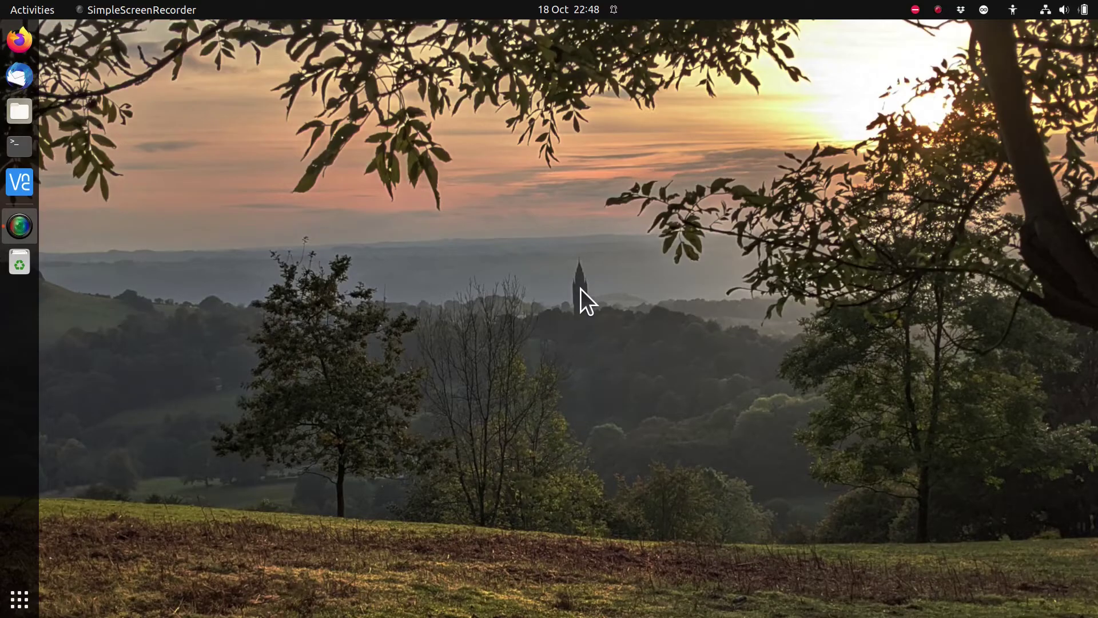
pyautogui.click(915, 10)
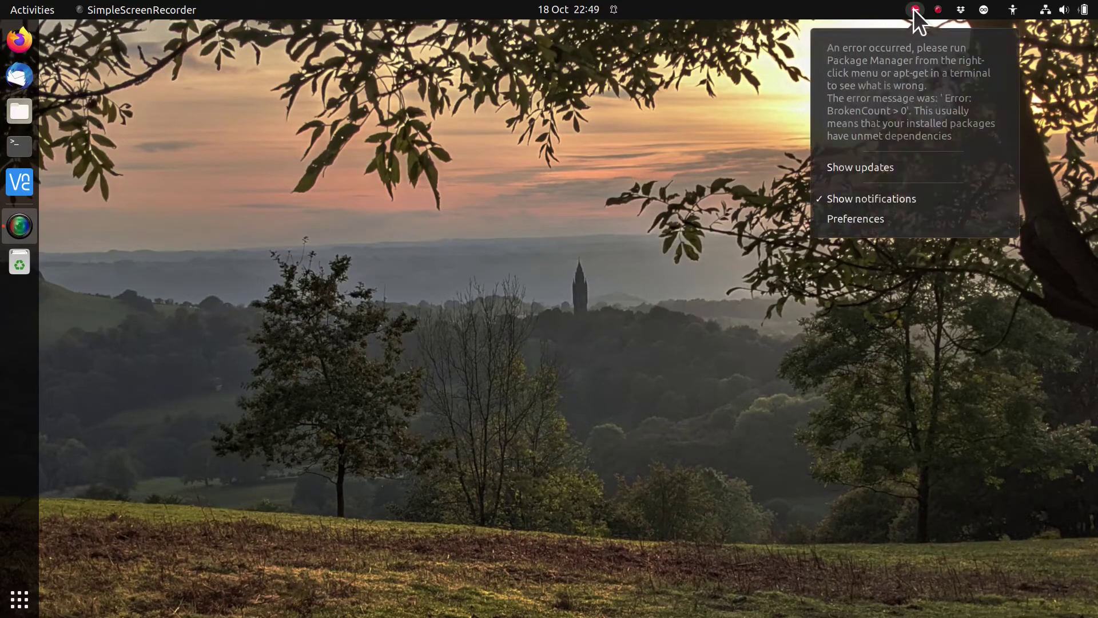
pyautogui.click(871, 169)
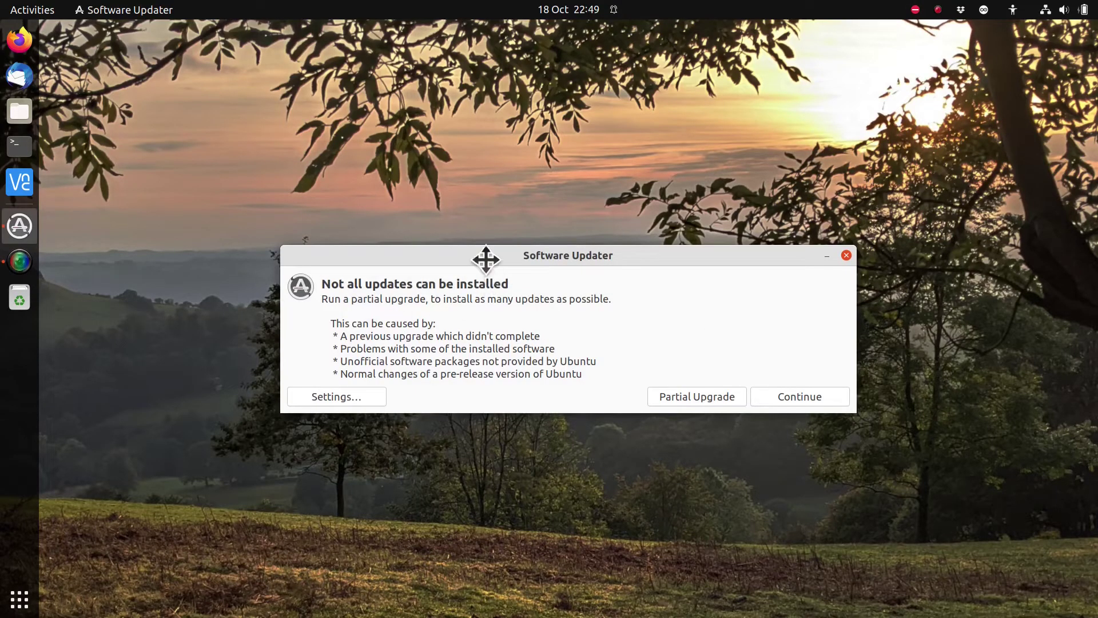
pyautogui.moveTo(485, 259); pyautogui.dragTo(449, 131)
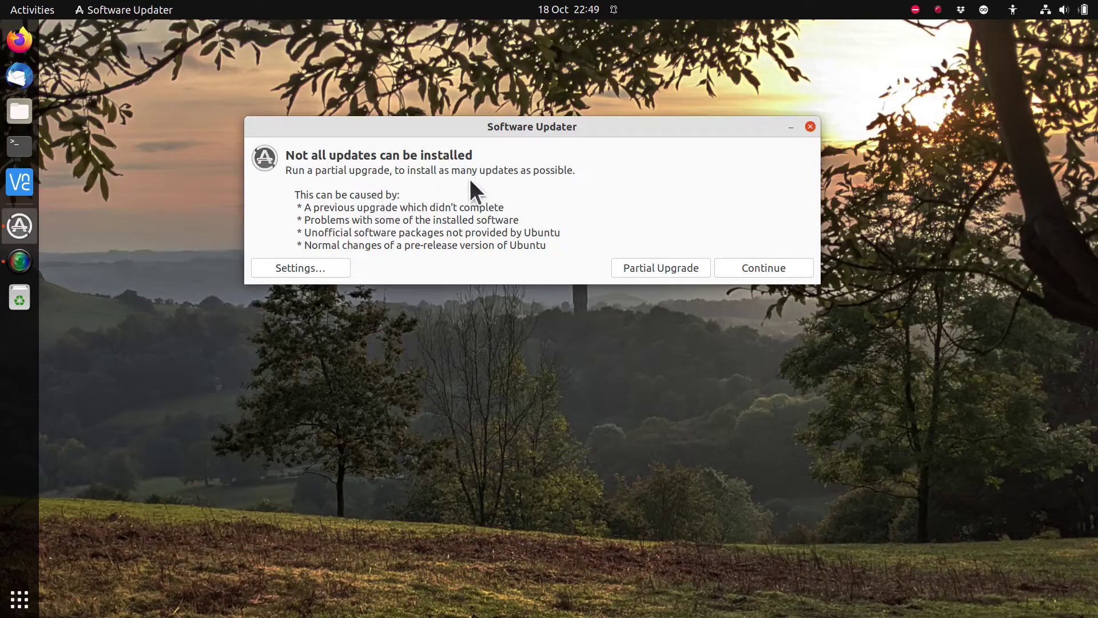
pyautogui.click(643, 273)
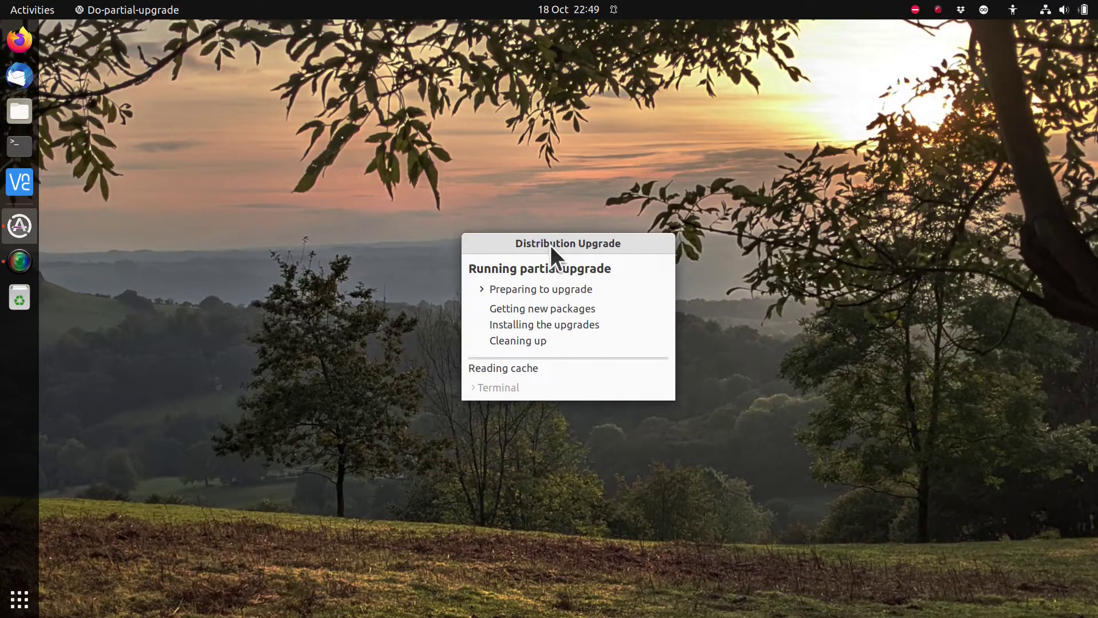
pyautogui.moveTo(550, 245); pyautogui.dragTo(496, 150)
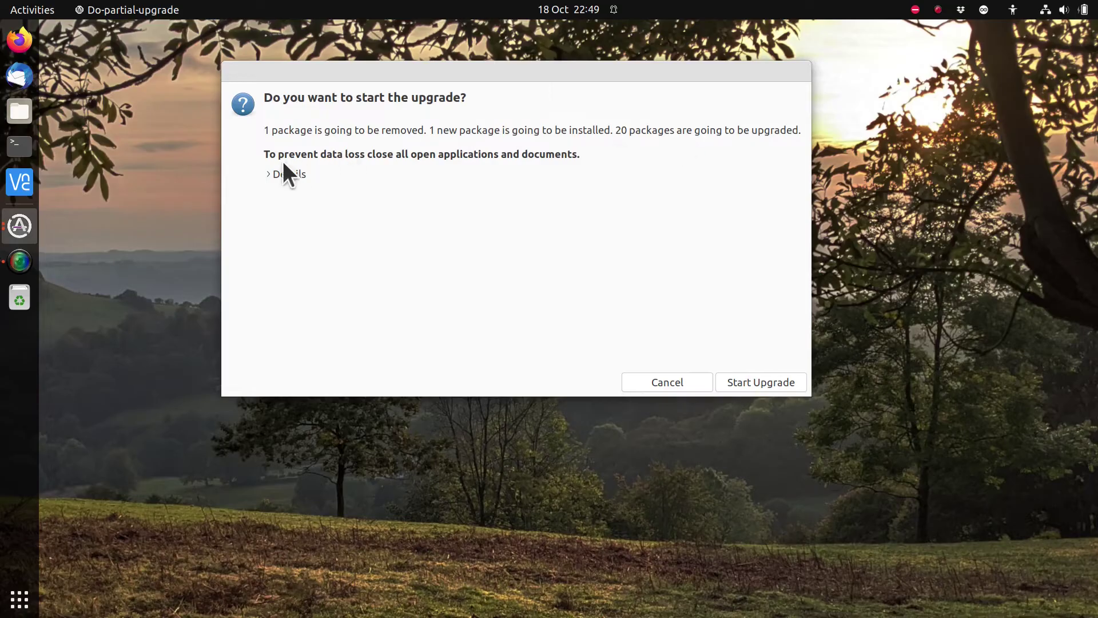
# Examine the upgrade details, expanding the lists of packages for installation, removal and upgrade
pyautogui.click(268, 172)
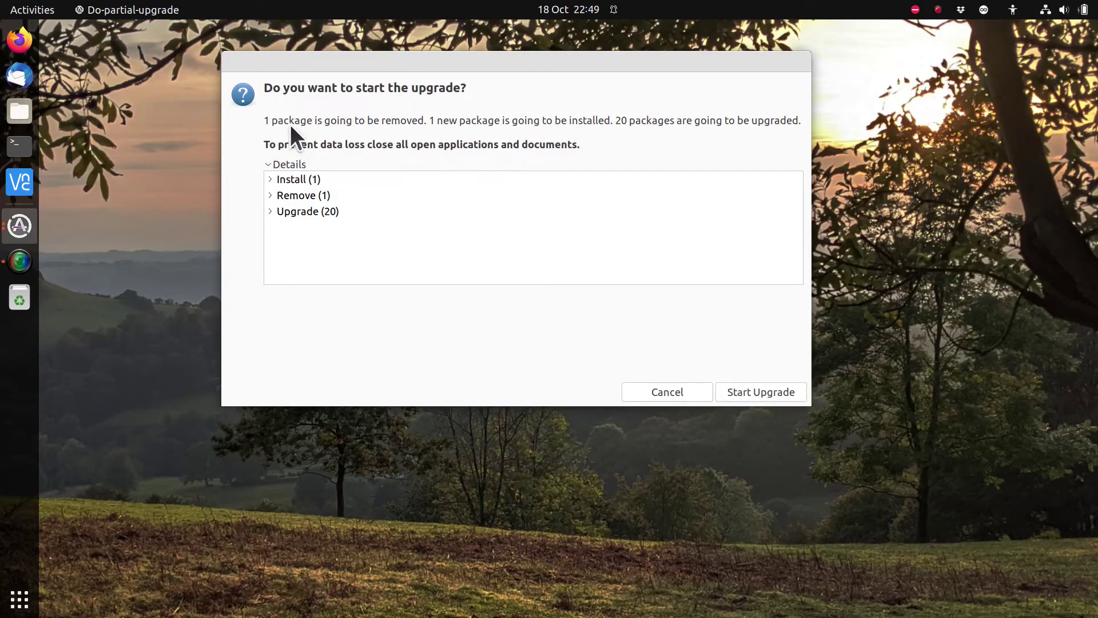
pyautogui.click(270, 183)
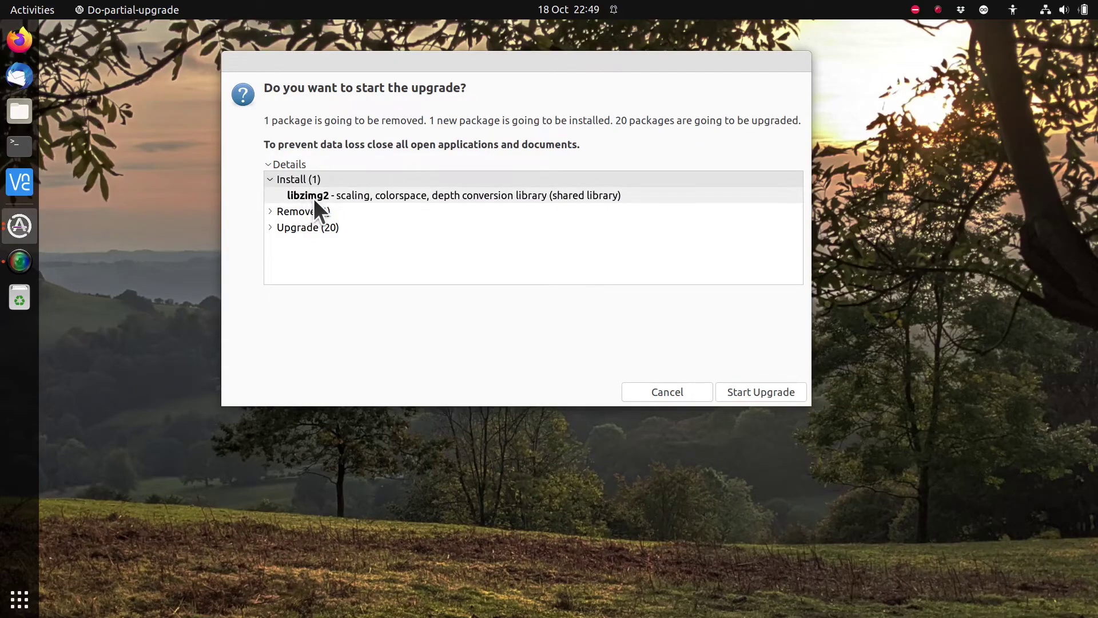
pyautogui.click(270, 211)
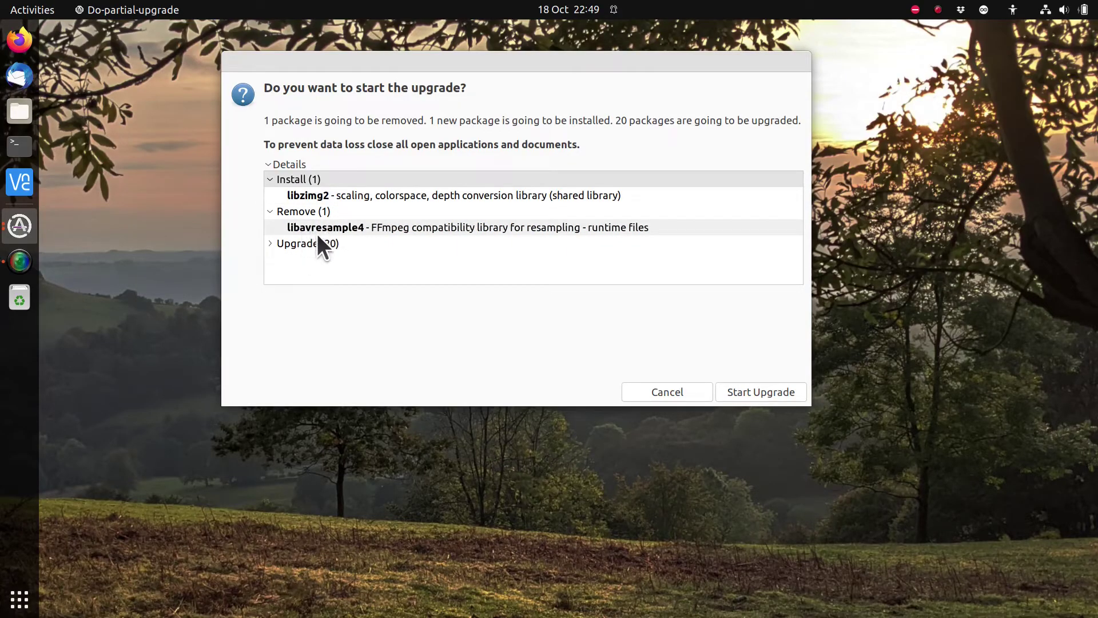
pyautogui.click(269, 245)
pyautogui.scroll(-3, 383, 266)
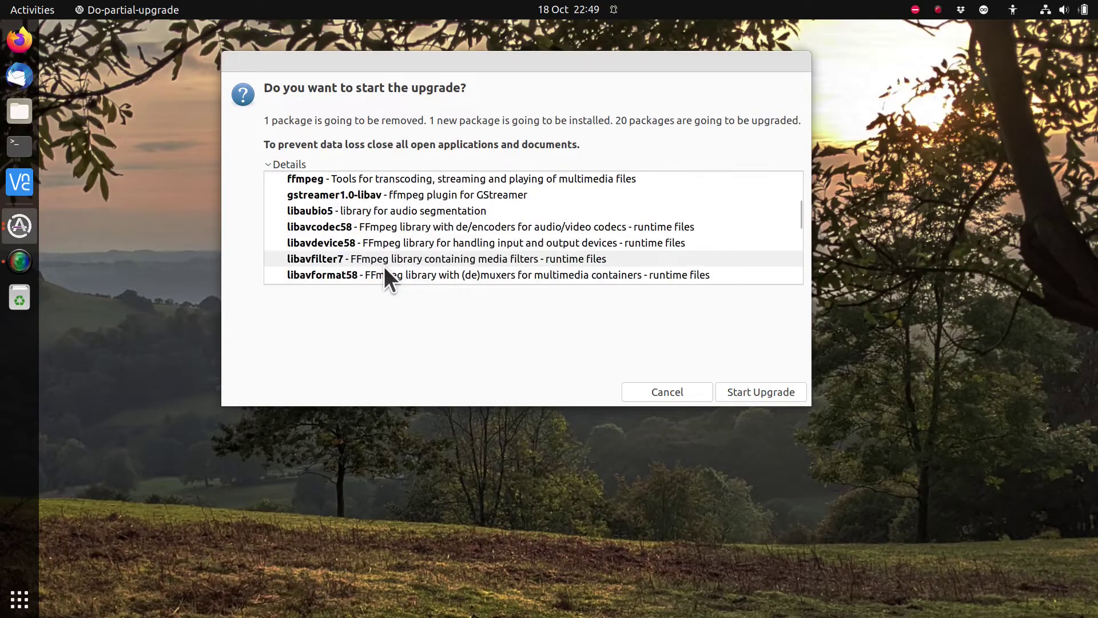
pyautogui.scroll(-3, 383, 266)
# Start the upgrade and show its terminal output in the Distribution Upgrade window
pyautogui.click(733, 396)
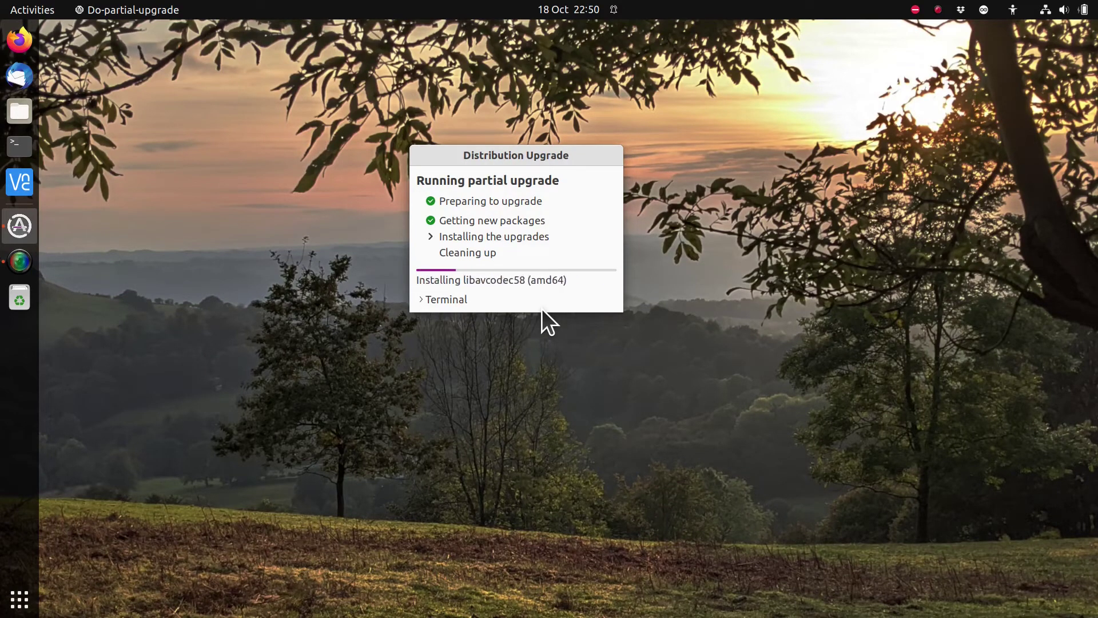
pyautogui.moveTo(518, 152); pyautogui.dragTo(452, 99)
pyautogui.click(377, 246)
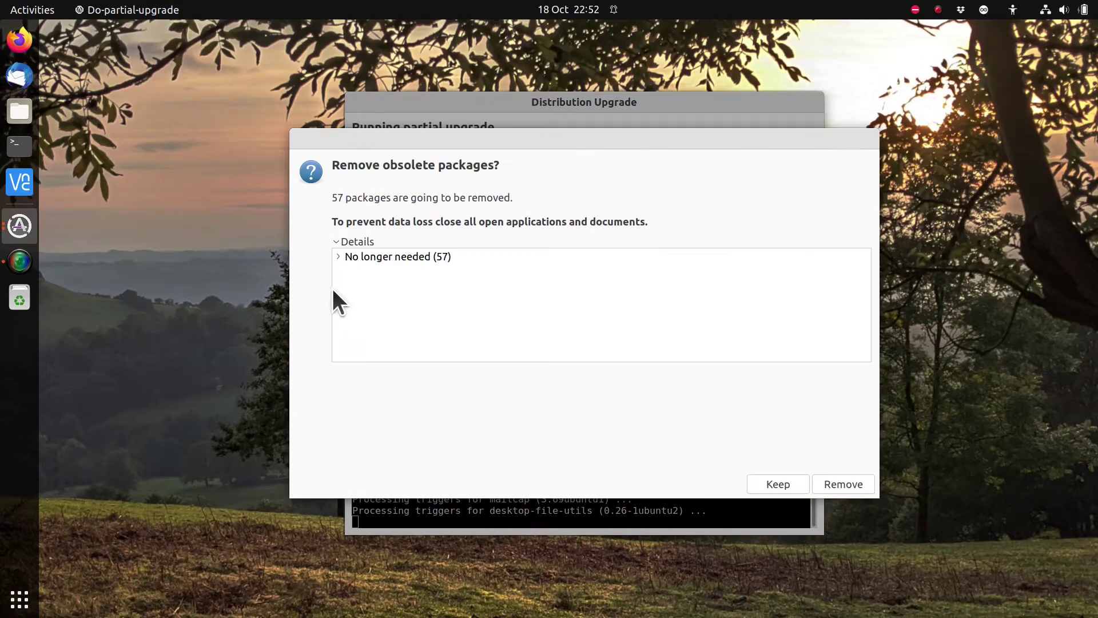
# Examine the full list of no longer needed packages offered for removal, from firefox down to xul-ext-ubufox
pyautogui.click(337, 258)
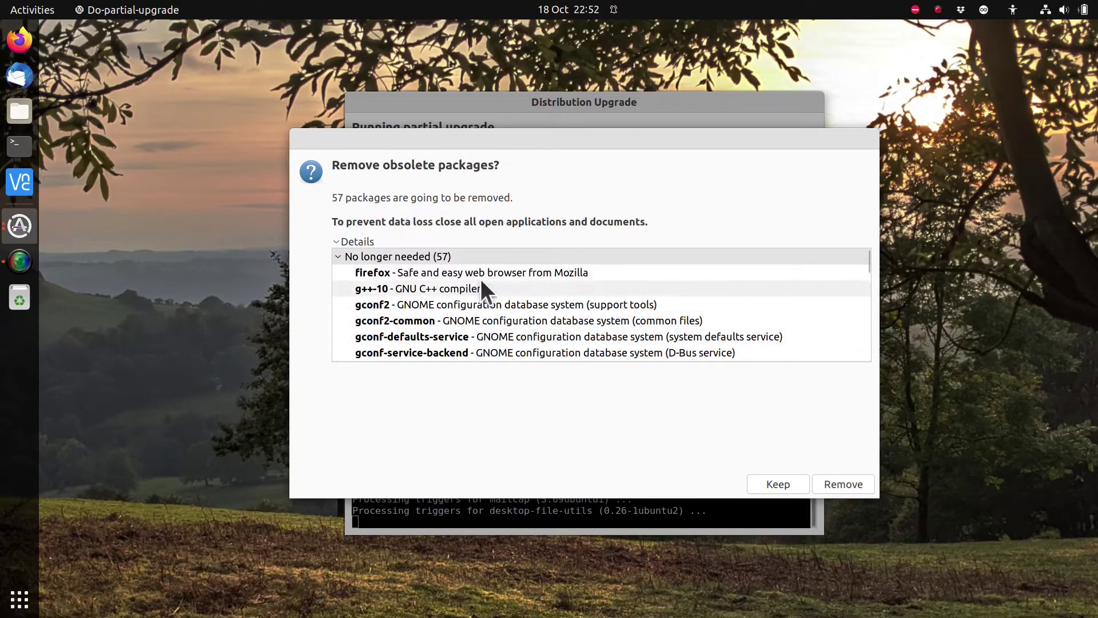
pyautogui.scroll(-10, 472, 293)
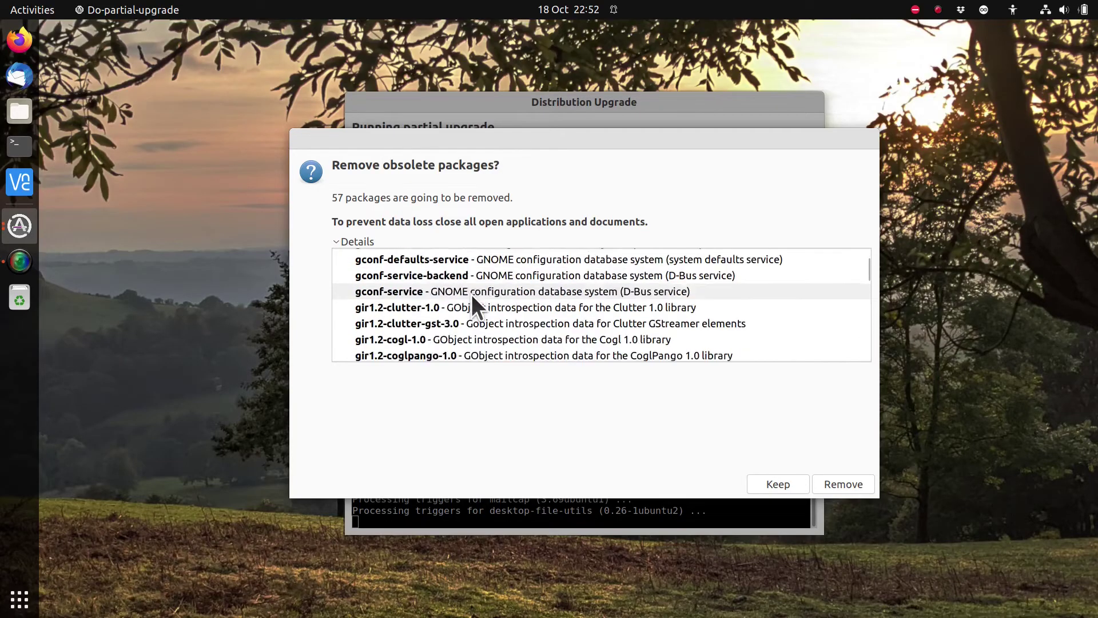
pyautogui.scroll(-12, 470, 315)
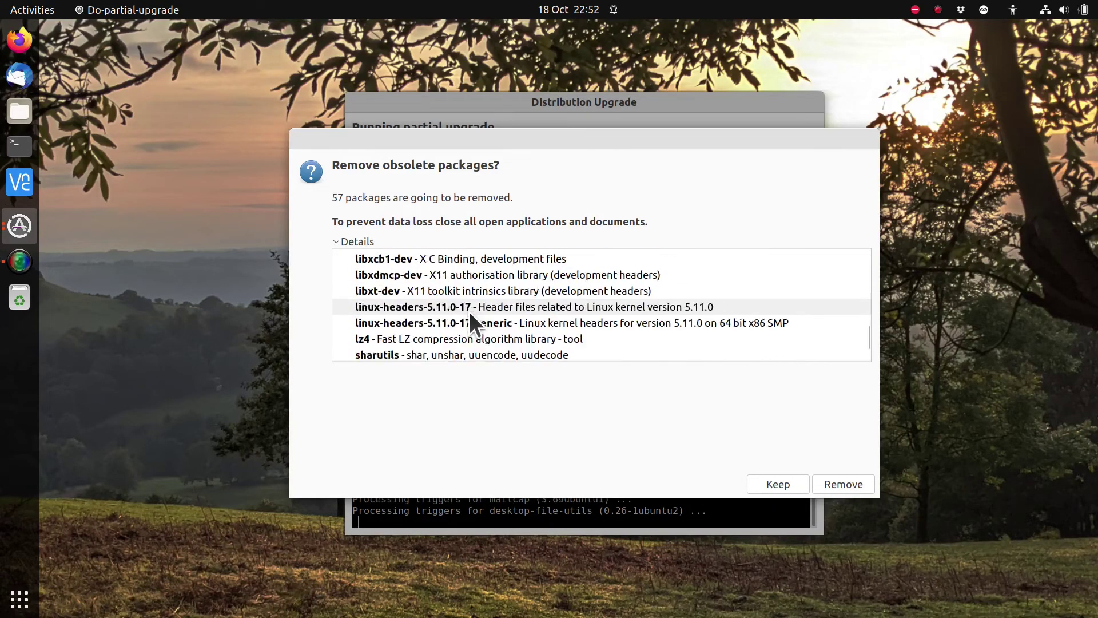
pyautogui.scroll(20, 502, 342)
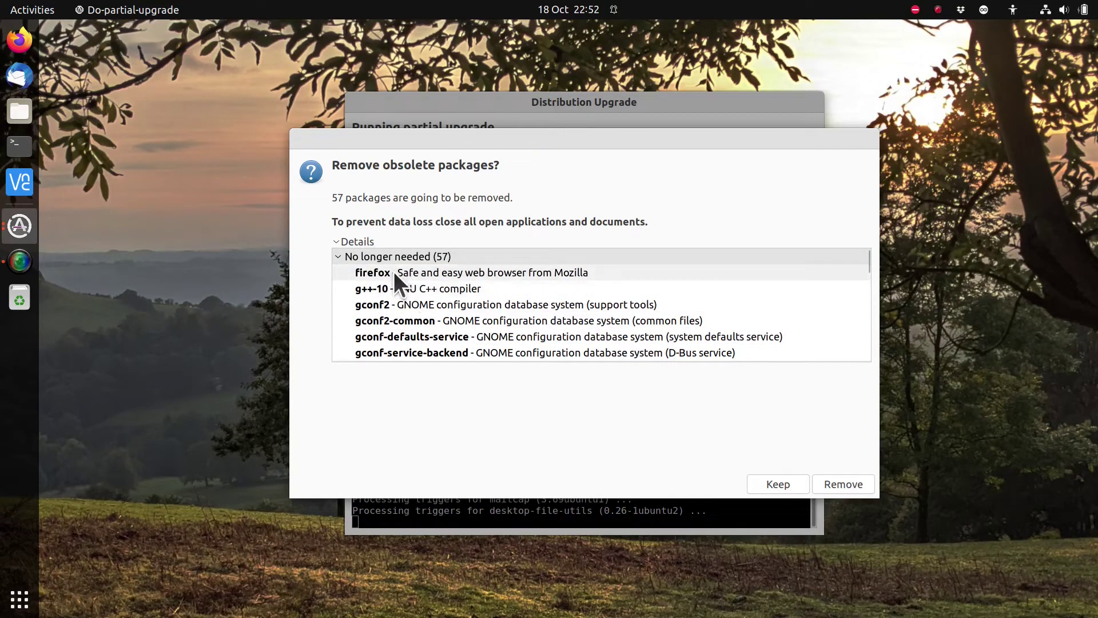
pyautogui.moveTo(514, 137); pyautogui.dragTo(510, 162)
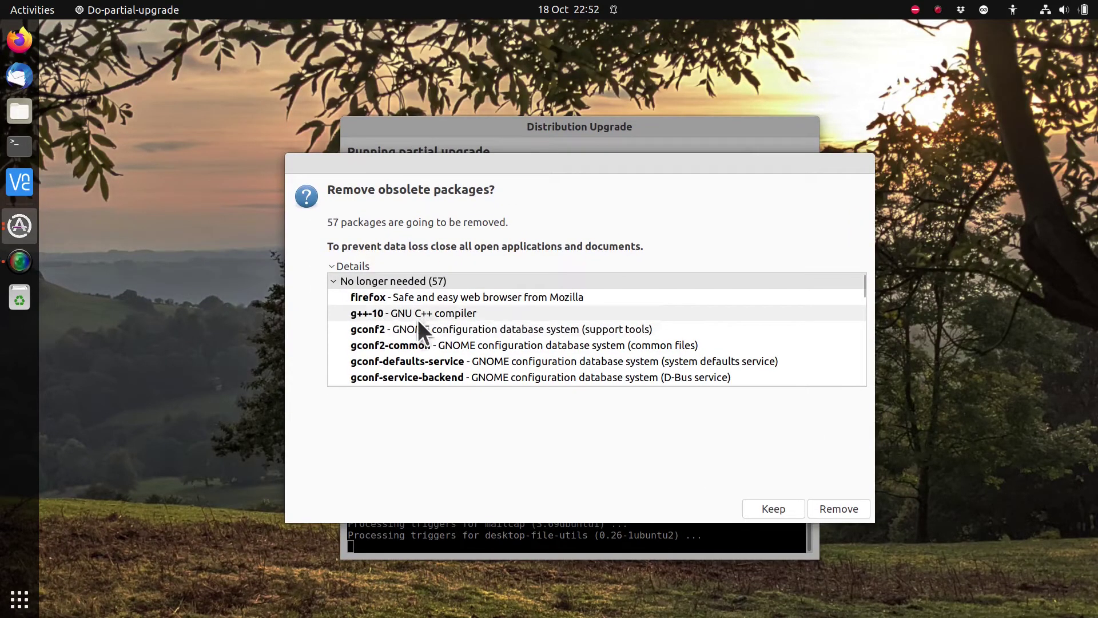
pyautogui.scroll(-1, 421, 321)
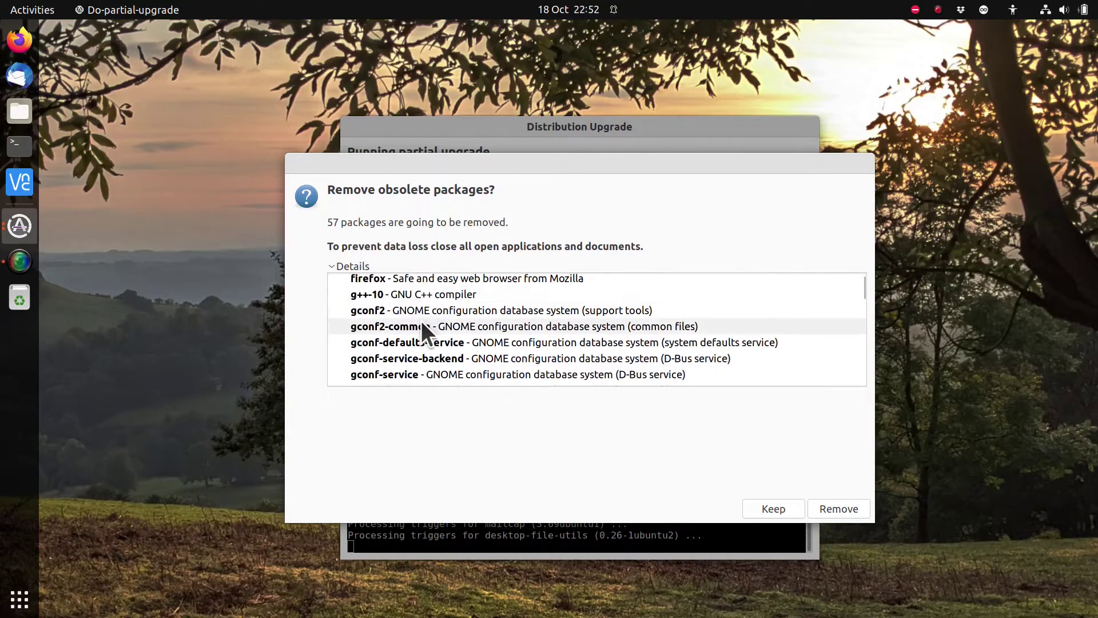
pyautogui.scroll(-2, 434, 345)
pyautogui.scroll(-10, 433, 345)
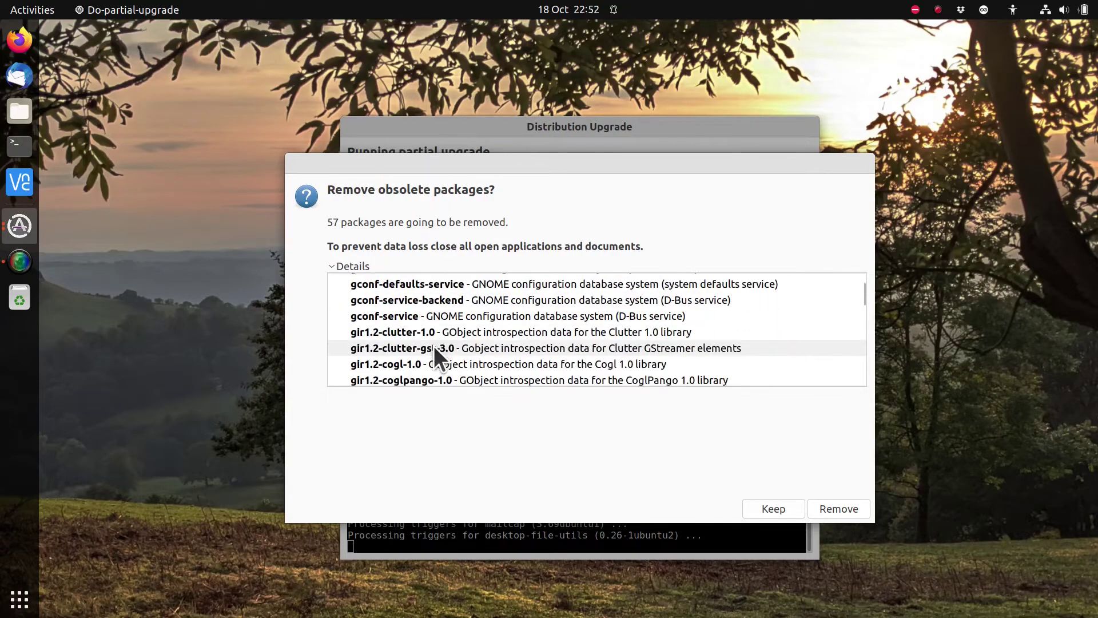
pyautogui.scroll(-18, 434, 345)
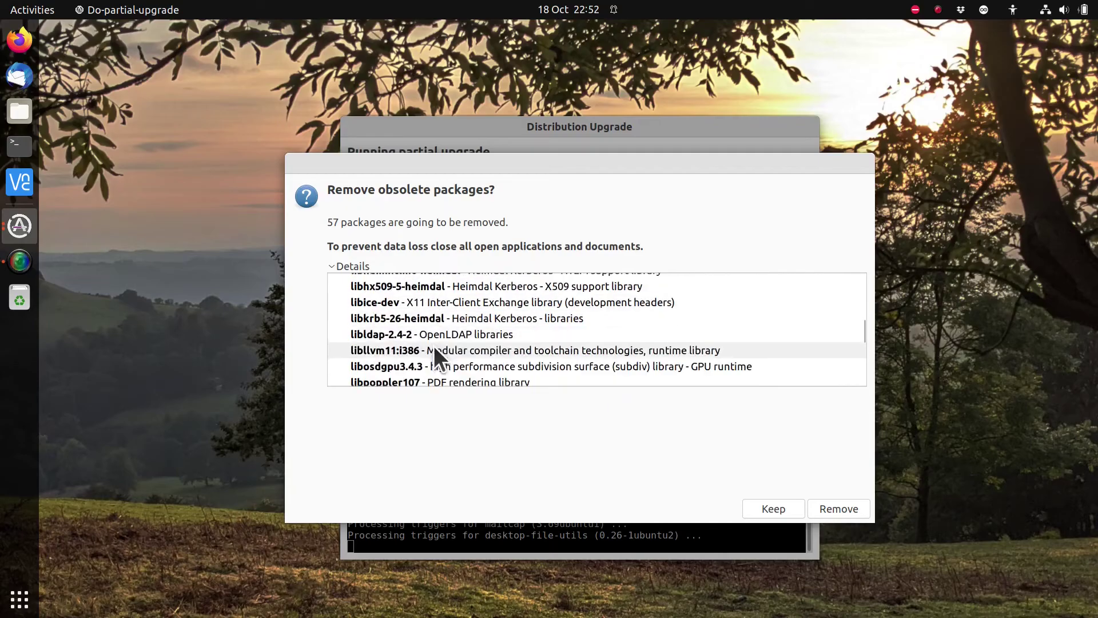
pyautogui.scroll(3, 433, 349)
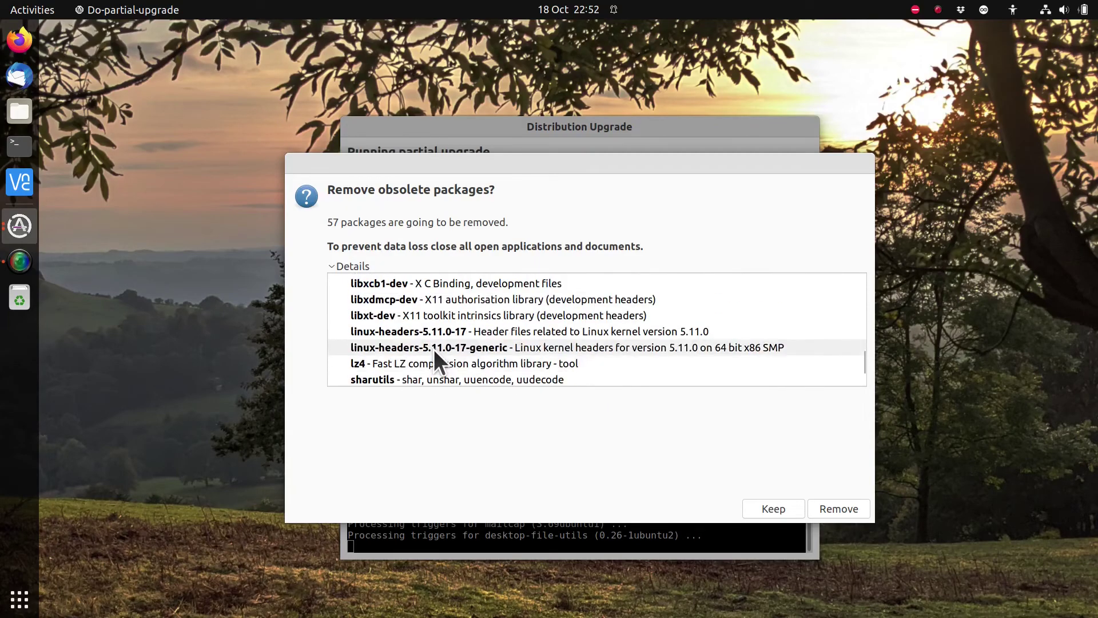
pyautogui.scroll(-3, 433, 349)
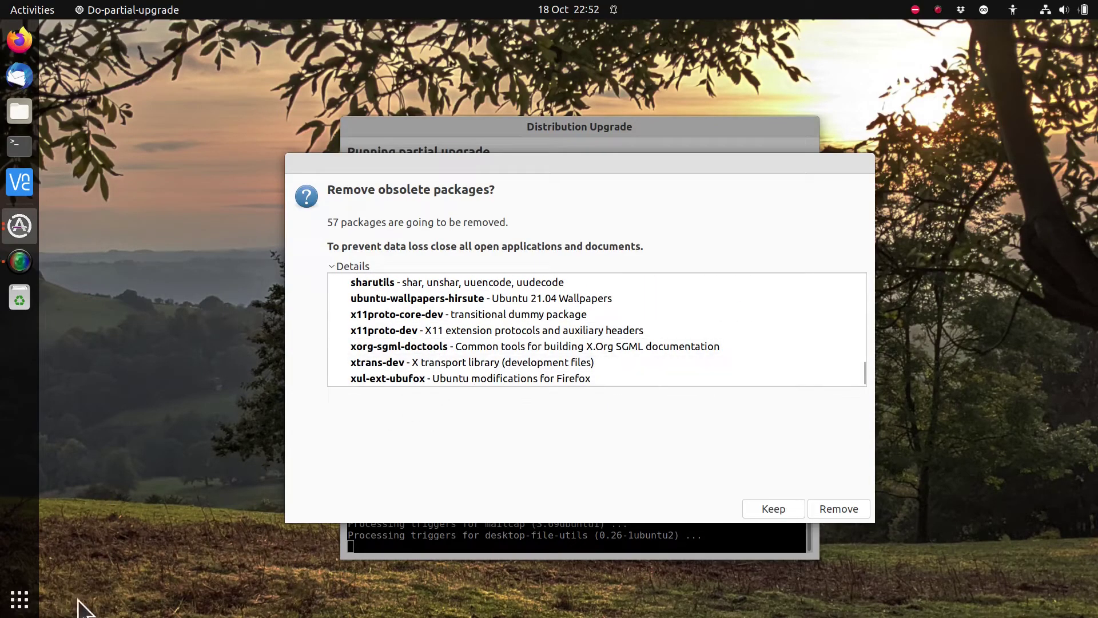
# Search the installed applications for "fir" and for "brow" to check which web browsers are available
pyautogui.click(19, 599)
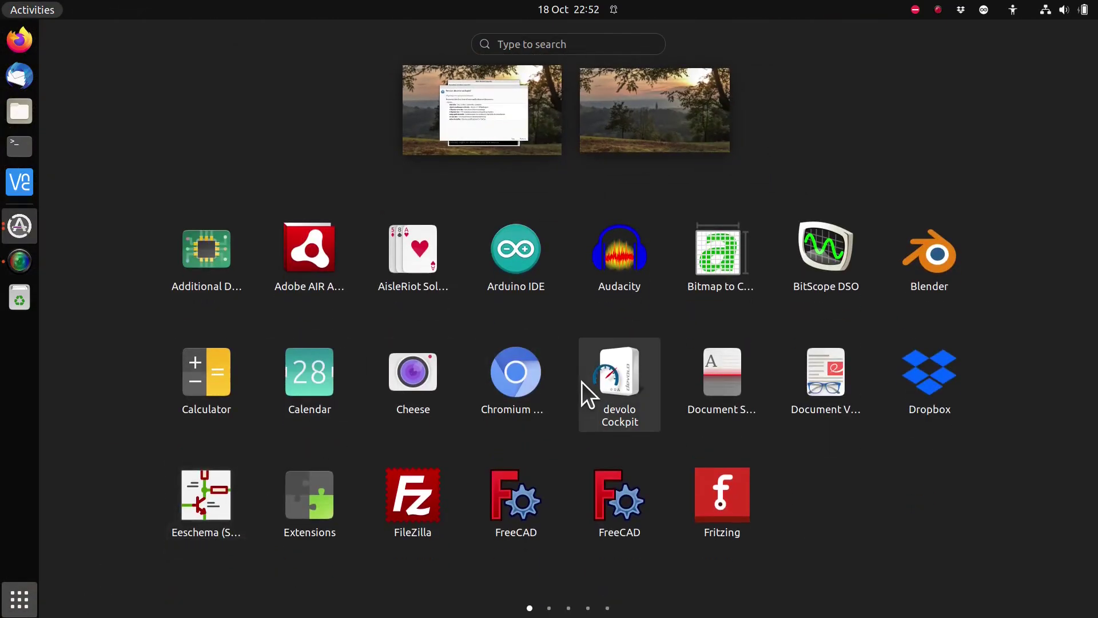
pyautogui.write('fir')
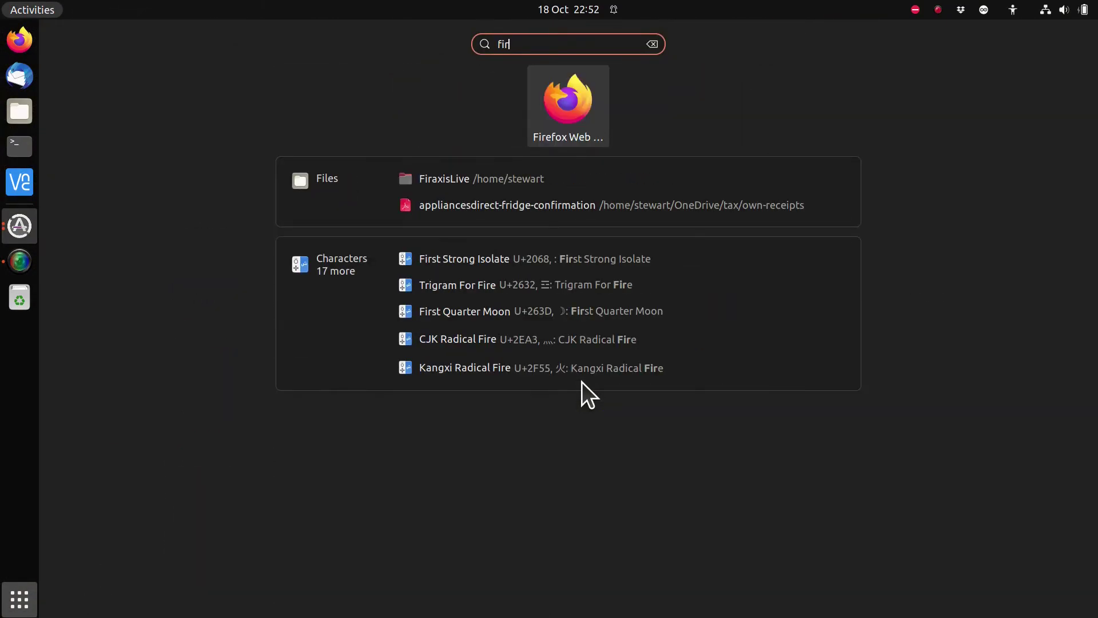
pyautogui.press('Escape')
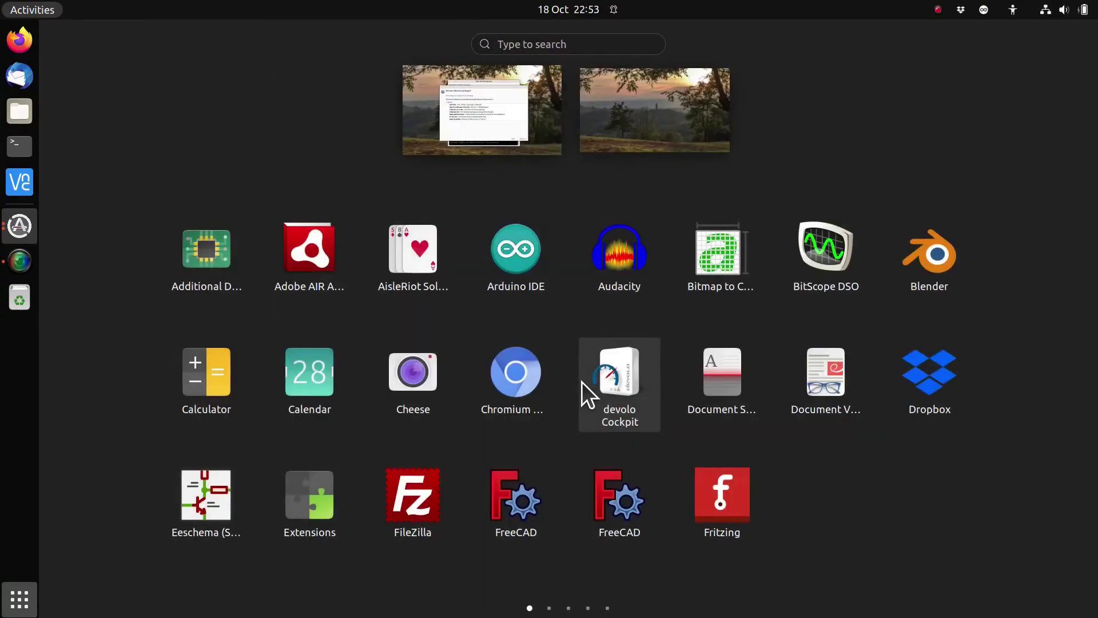
pyautogui.write('br')
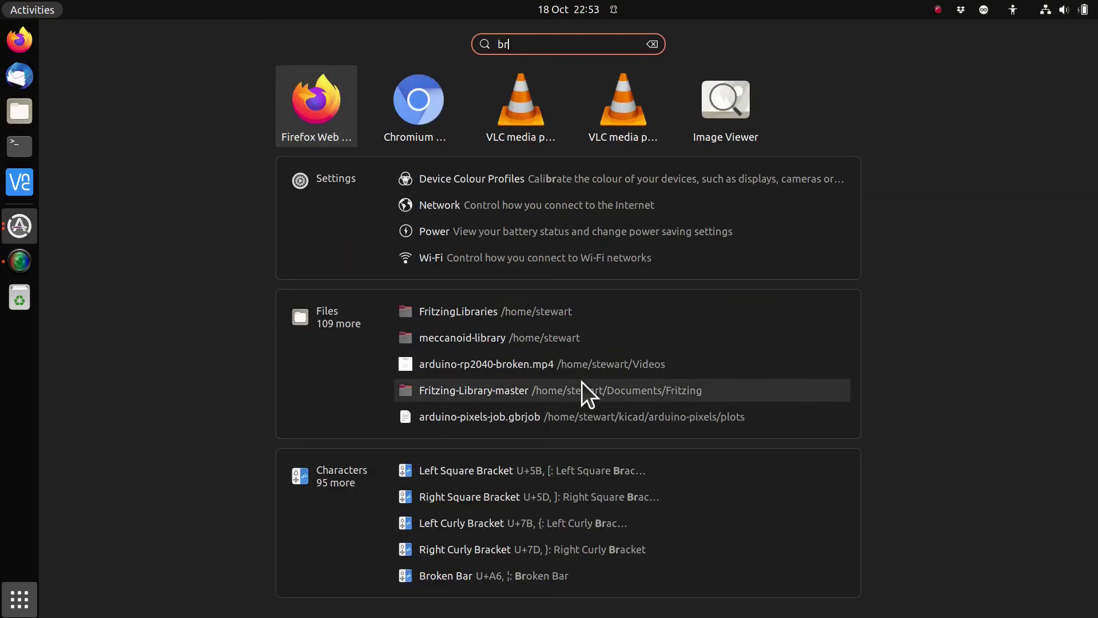
pyautogui.write('ow')
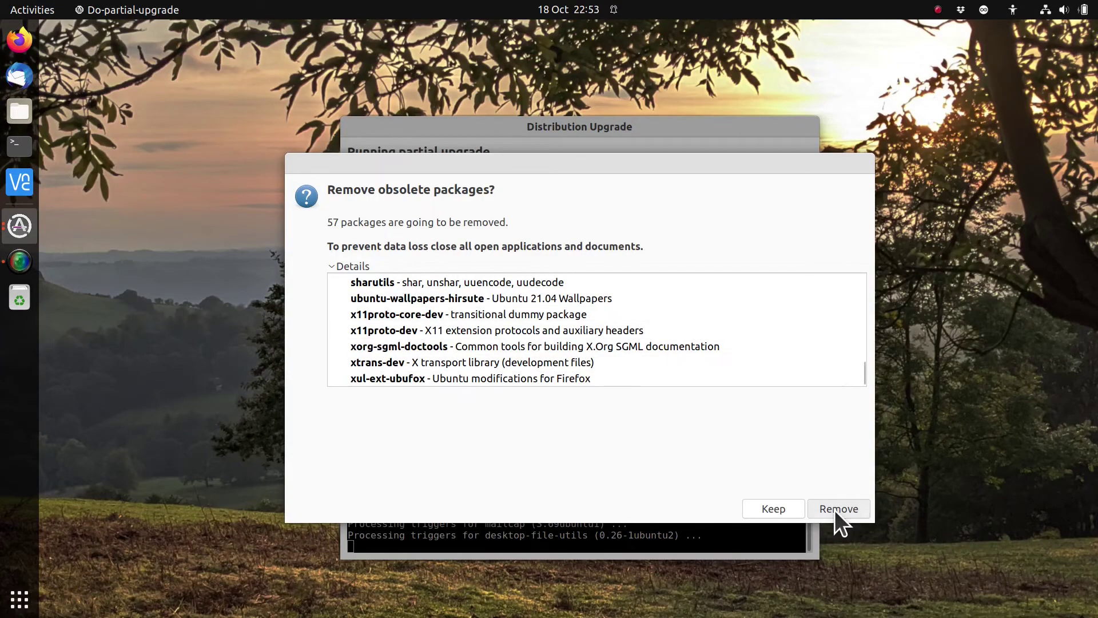
# Remove the obsolete packages and close the upgrade completion message
pyautogui.click(835, 509)
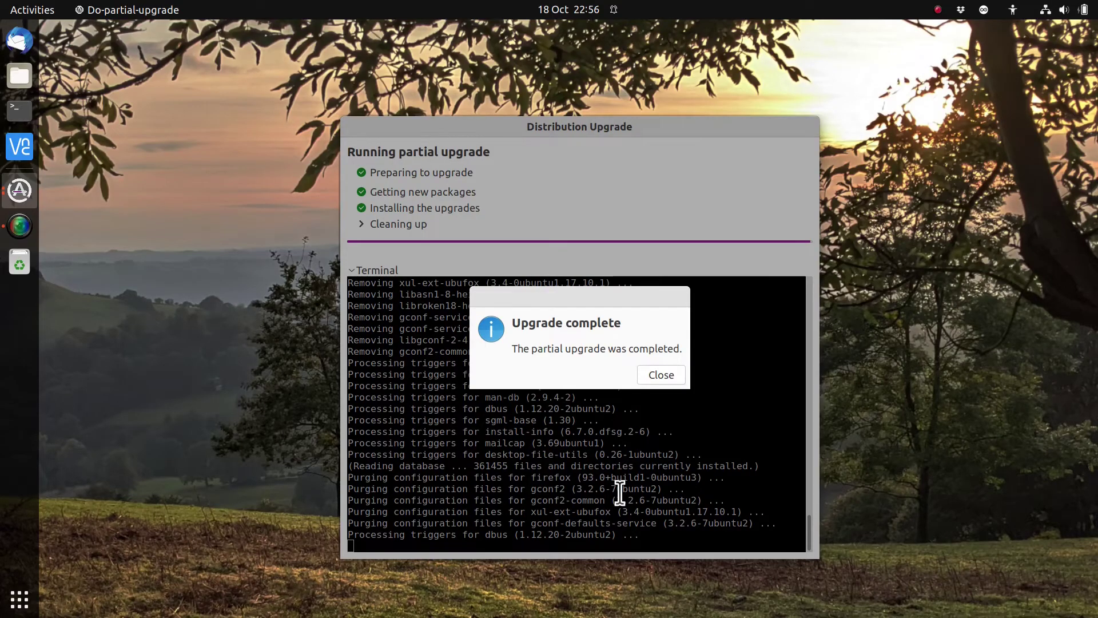
pyautogui.click(663, 376)
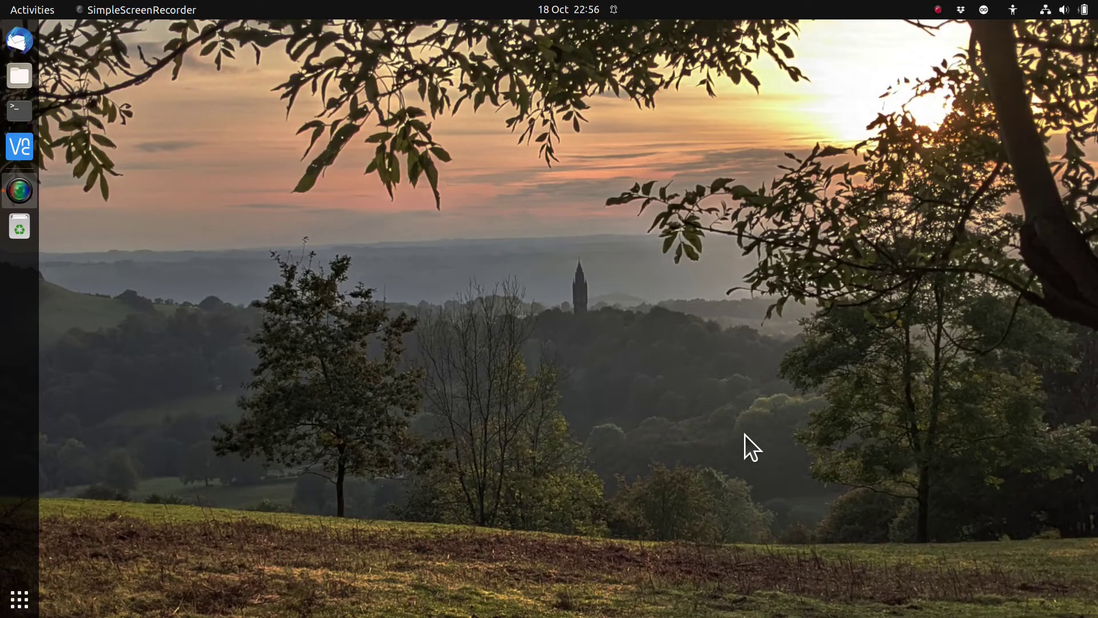
# Find Software Updater by searching applications for "update", run it to check for remaining updates, and dismiss its result
pyautogui.click(17, 599)
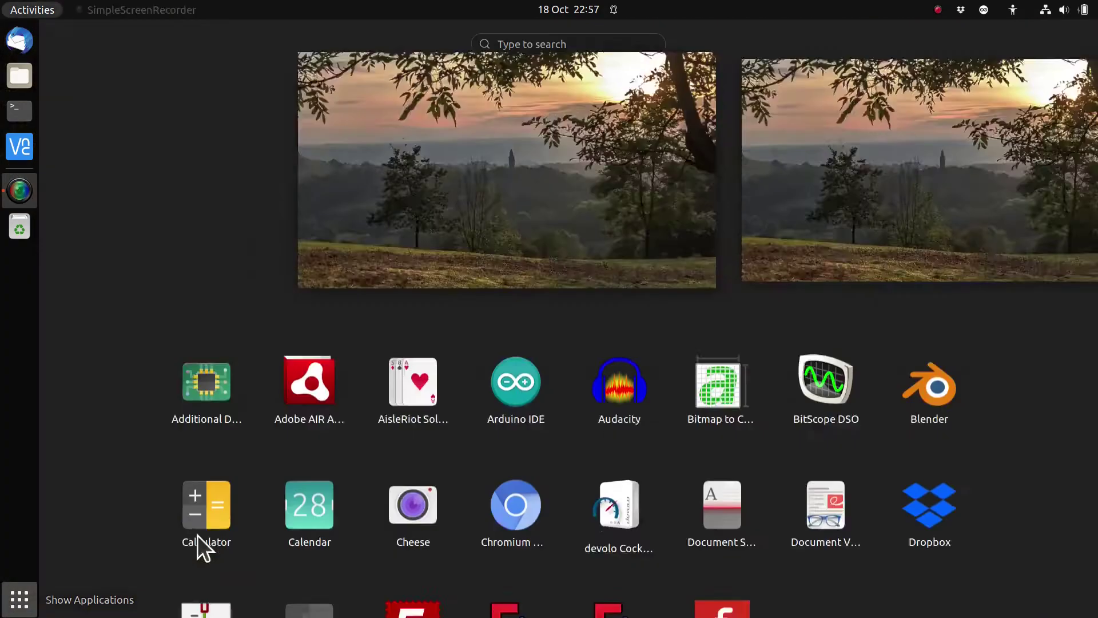
pyautogui.write('update')
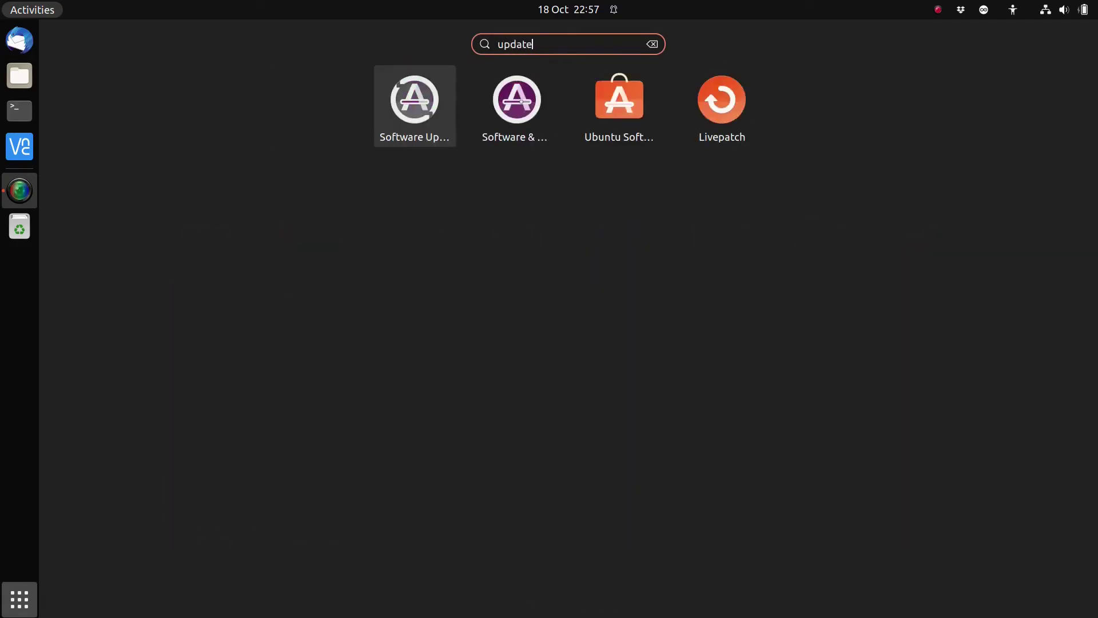
pyautogui.press('Return')
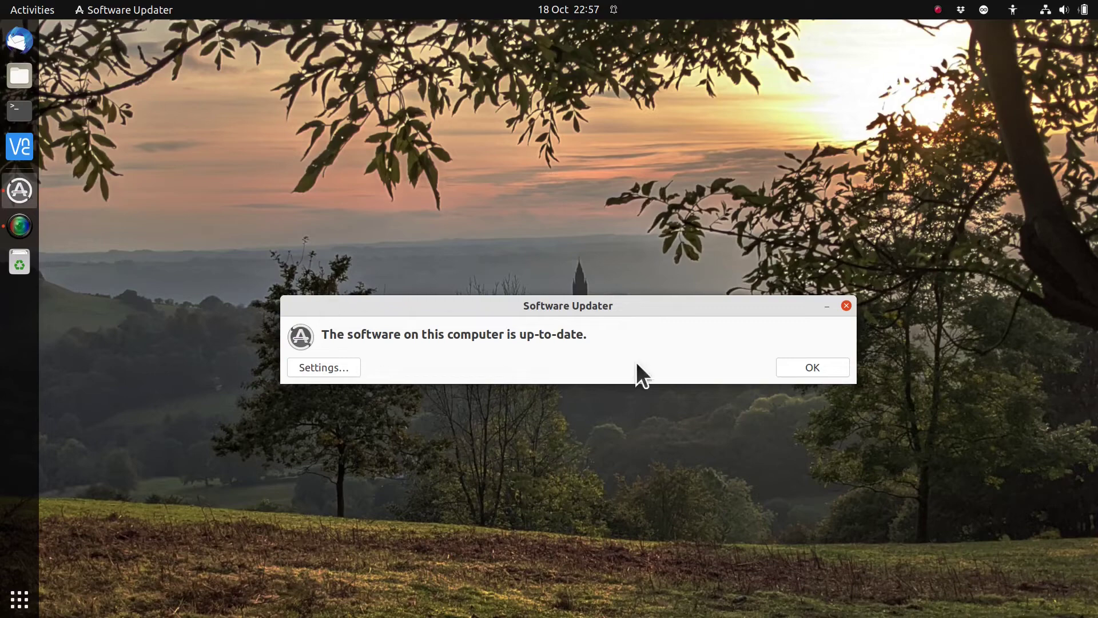
pyautogui.click(807, 370)
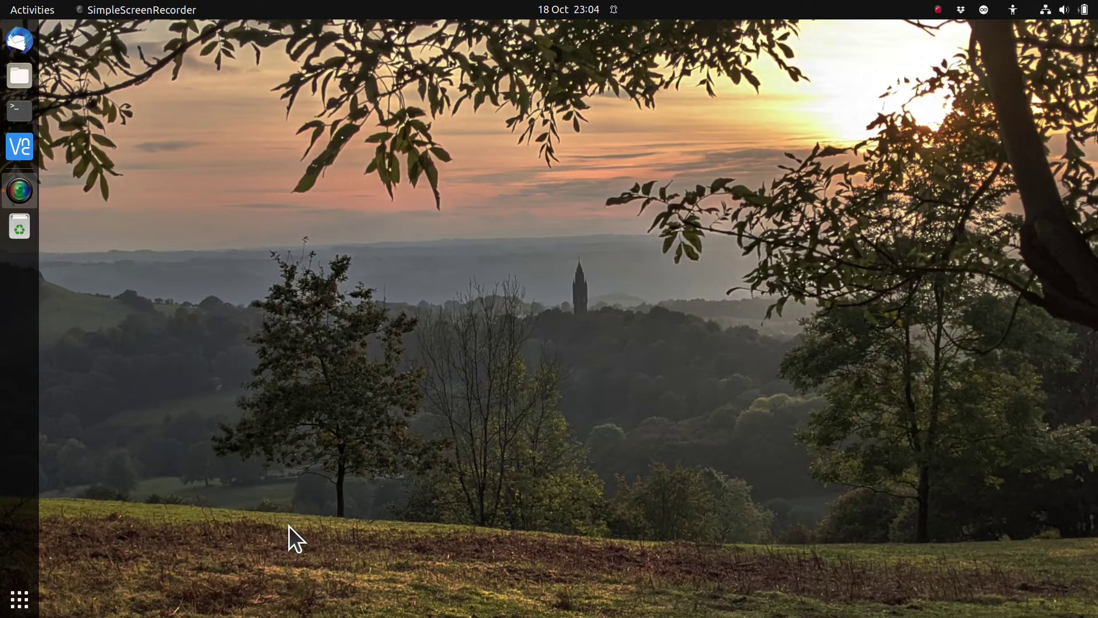
# Install Firefox in a terminal with "sudo snap install firefox", authorising it with the account password
pyautogui.click(19, 111)
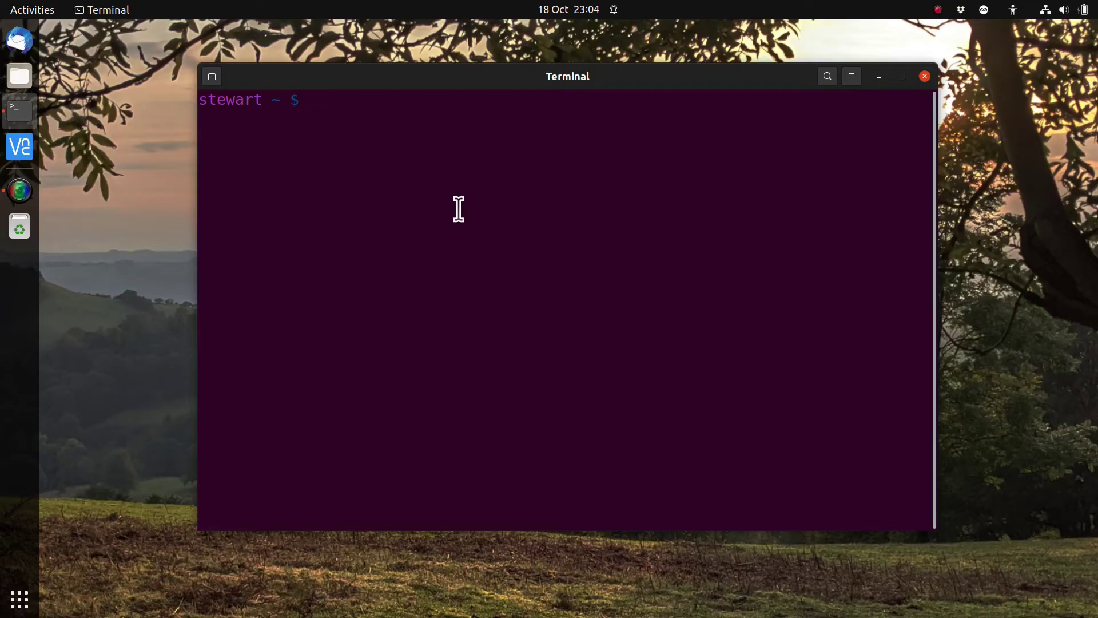
pyautogui.write('sudo snap ')
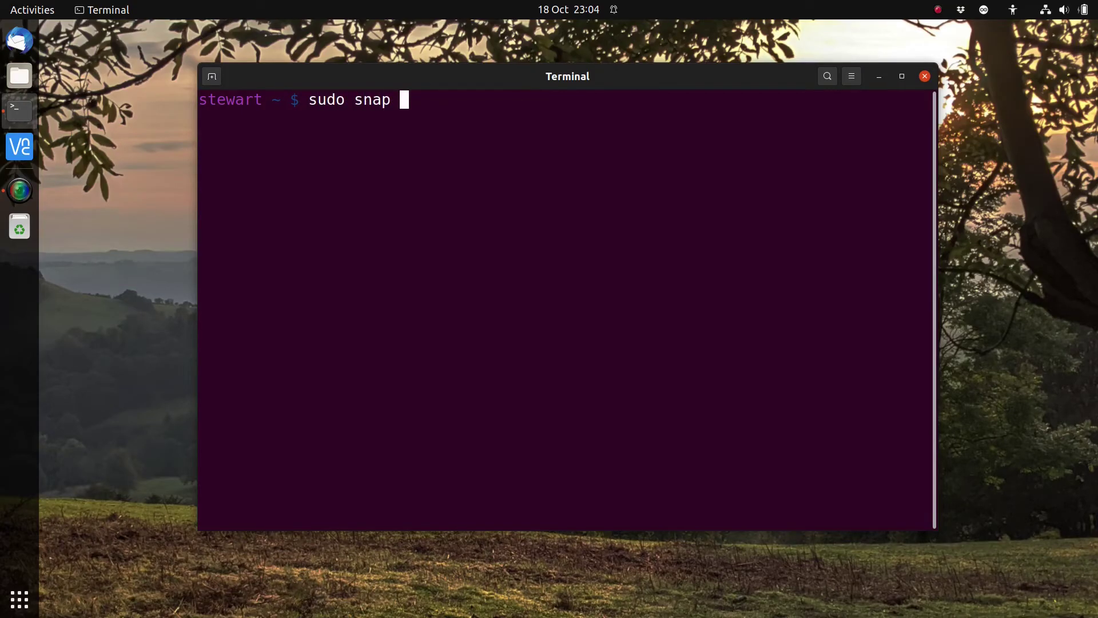
pyautogui.write('install firefox')
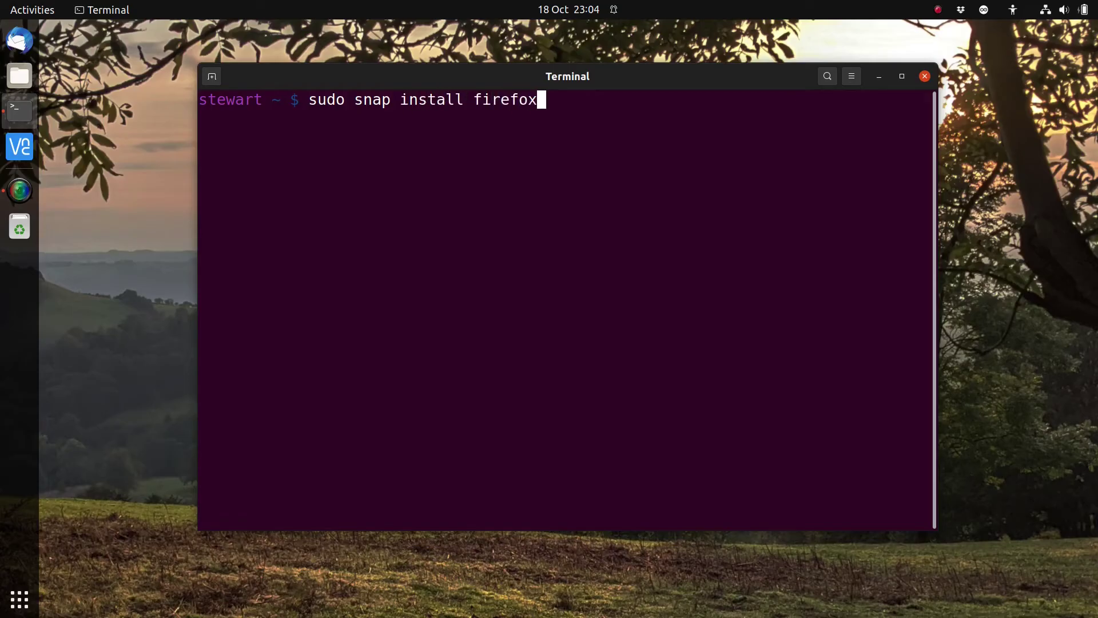
pyautogui.press('Return')
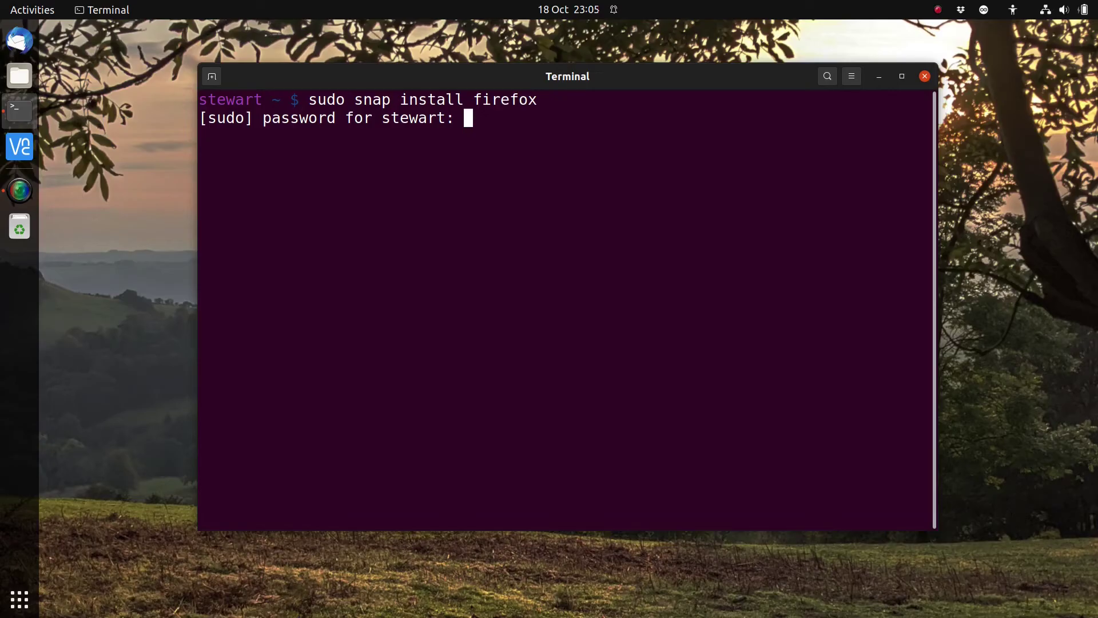
pyautogui.press('Return')
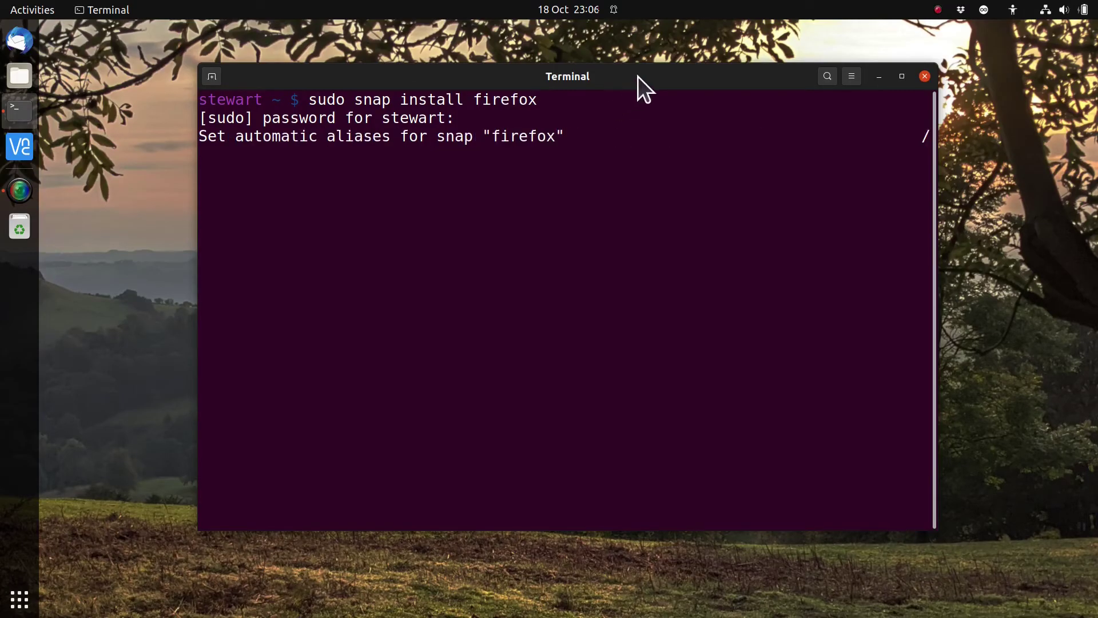
pyautogui.moveTo(637, 77); pyautogui.dragTo(767, 149)
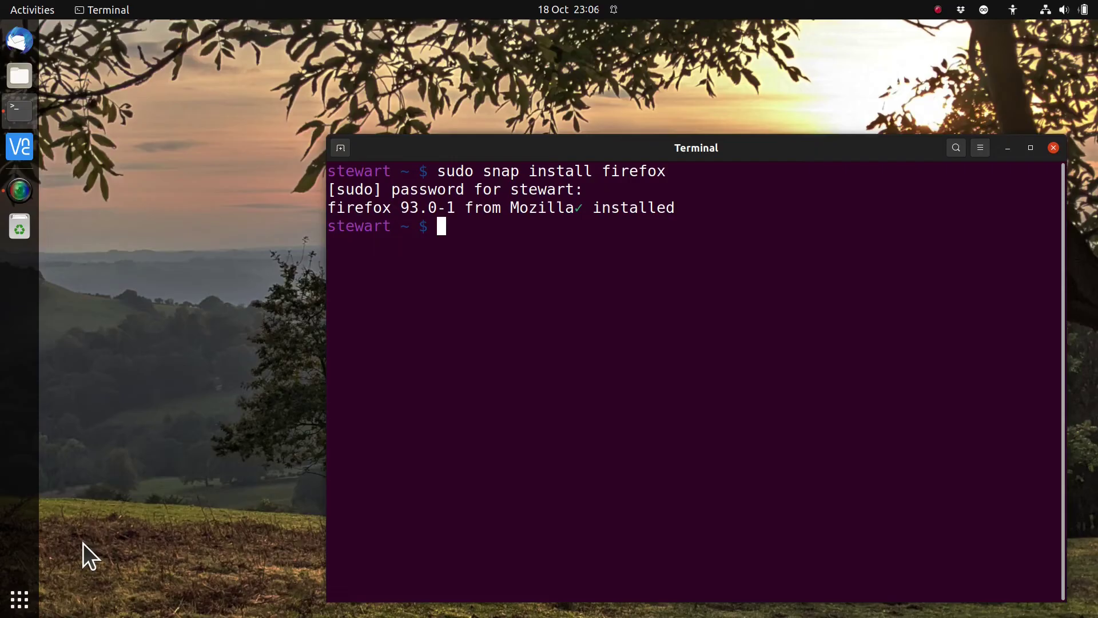
# Search the applications for "fire", add Firefox Web Browser to the favourites, and place it first in the dock
pyautogui.click(18, 598)
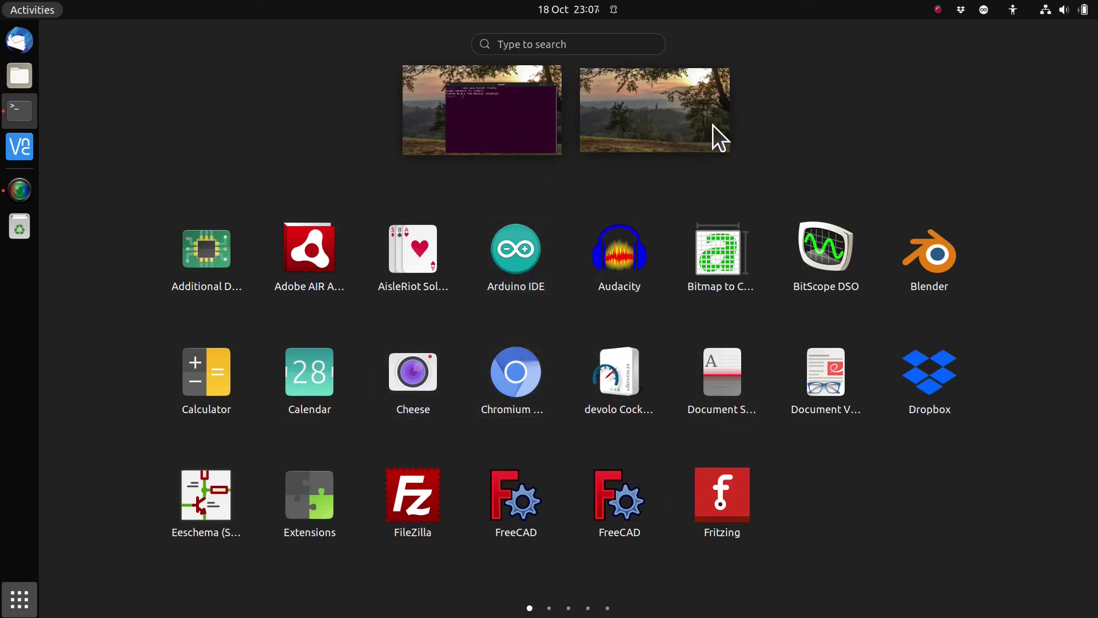
pyautogui.click(20, 599)
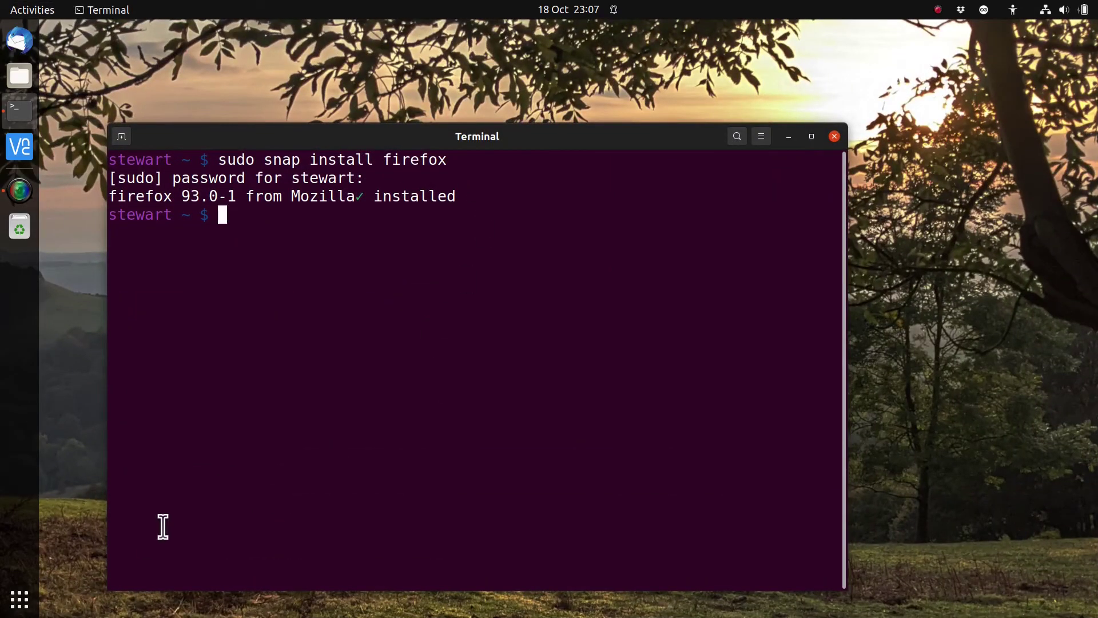
pyautogui.click(12, 607)
pyautogui.write('fire')
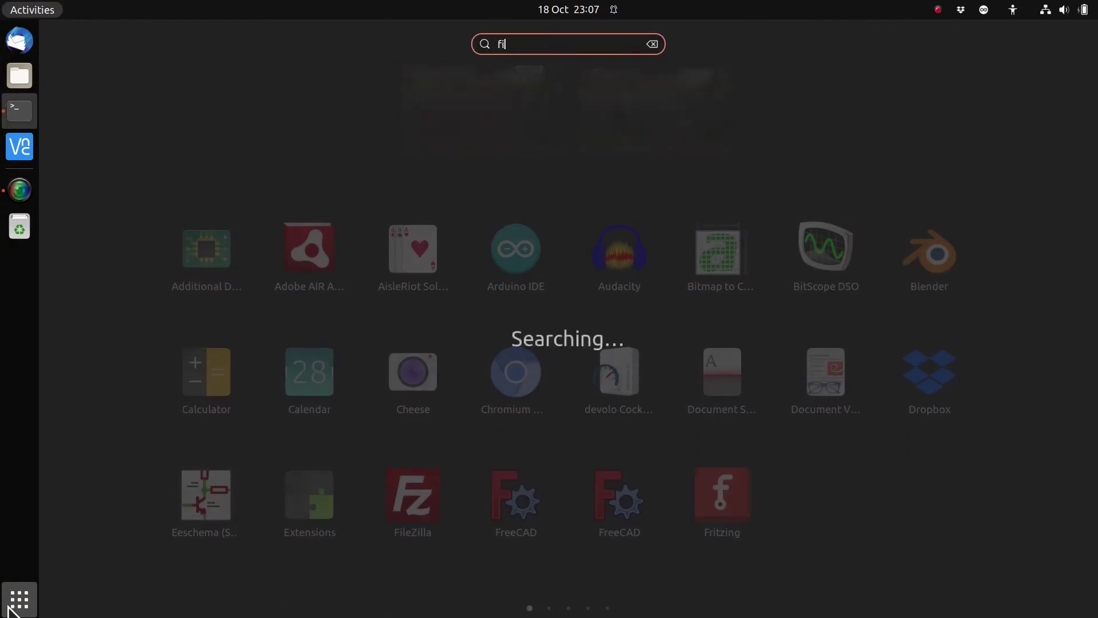
pyautogui.rightClick(588, 104)
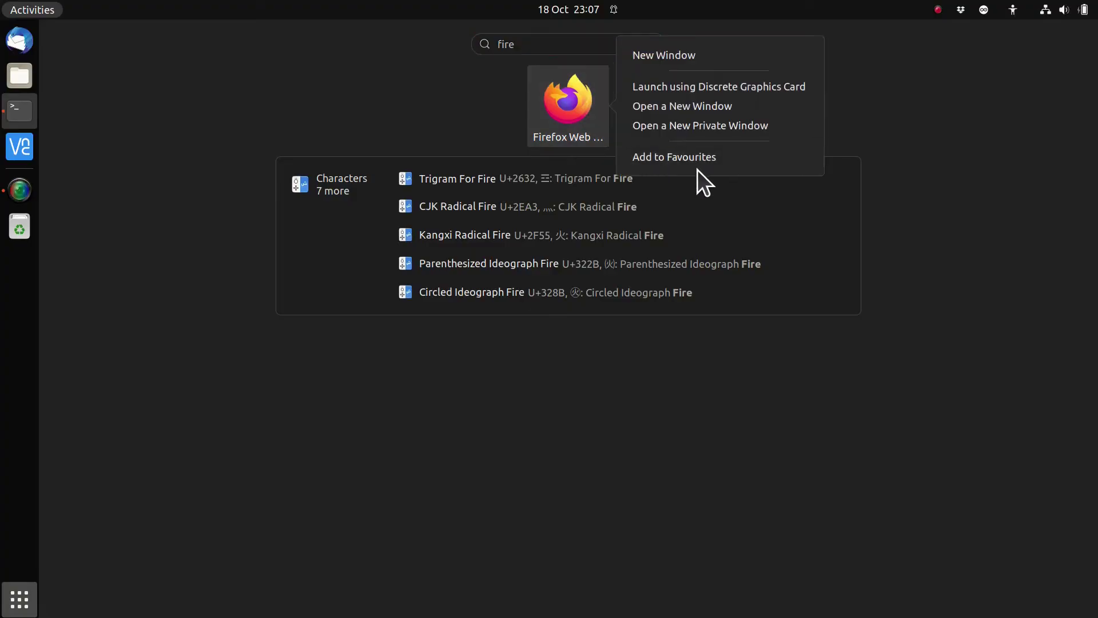
pyautogui.click(698, 156)
pyautogui.moveTo(29, 186); pyautogui.dragTo(26, 33)
pyautogui.click(312, 92)
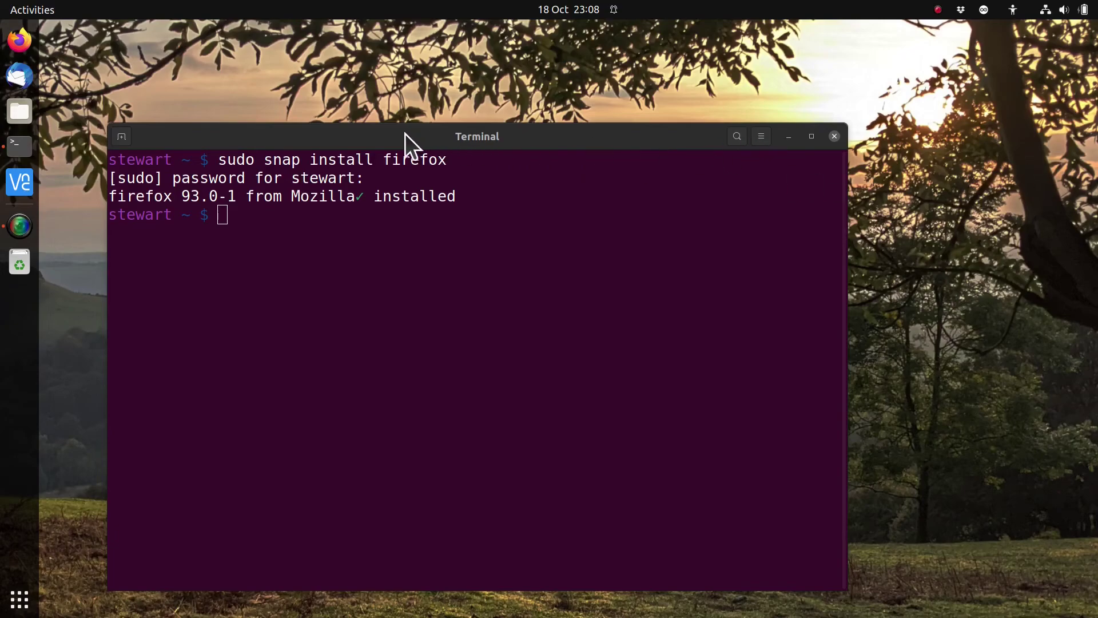
pyautogui.moveTo(405, 133); pyautogui.dragTo(447, 116)
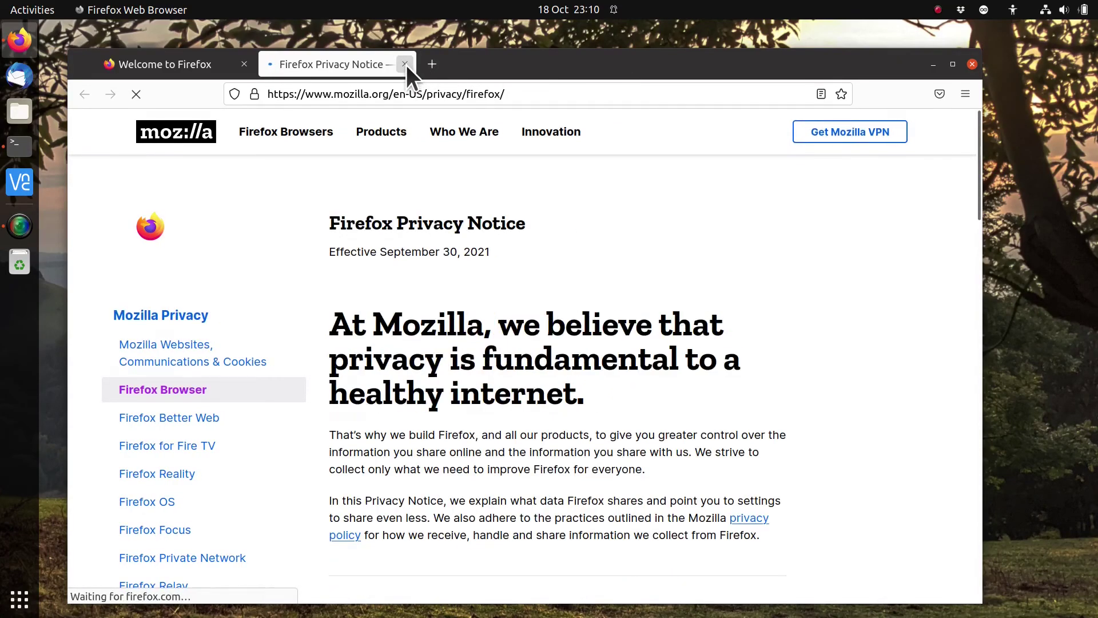
pyautogui.click(405, 64)
pyautogui.click(505, 84)
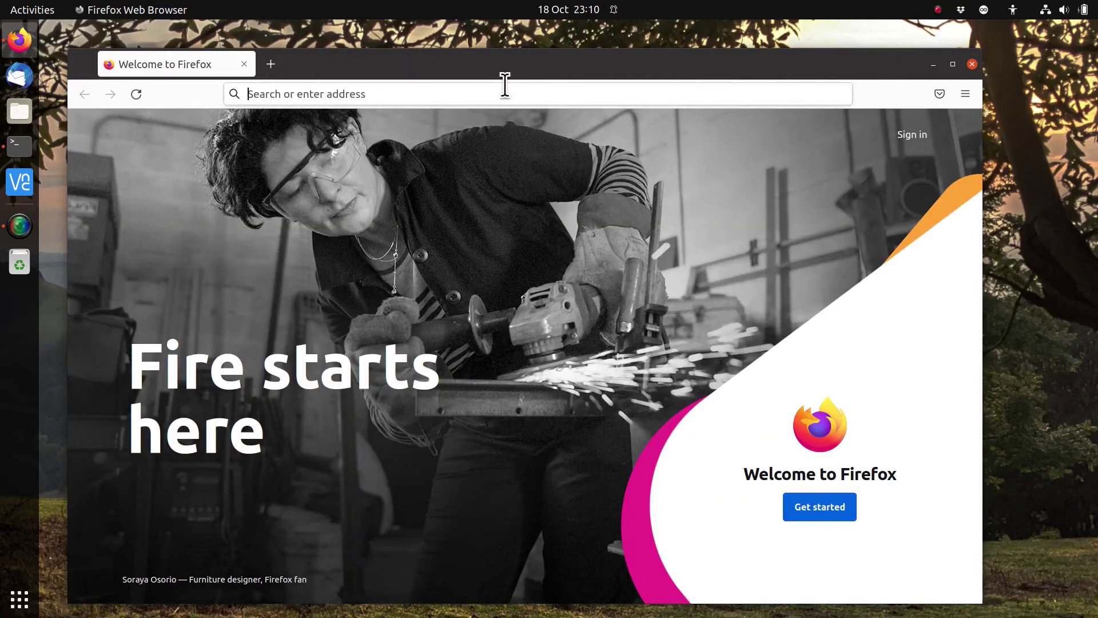
pyautogui.write('www.pen')
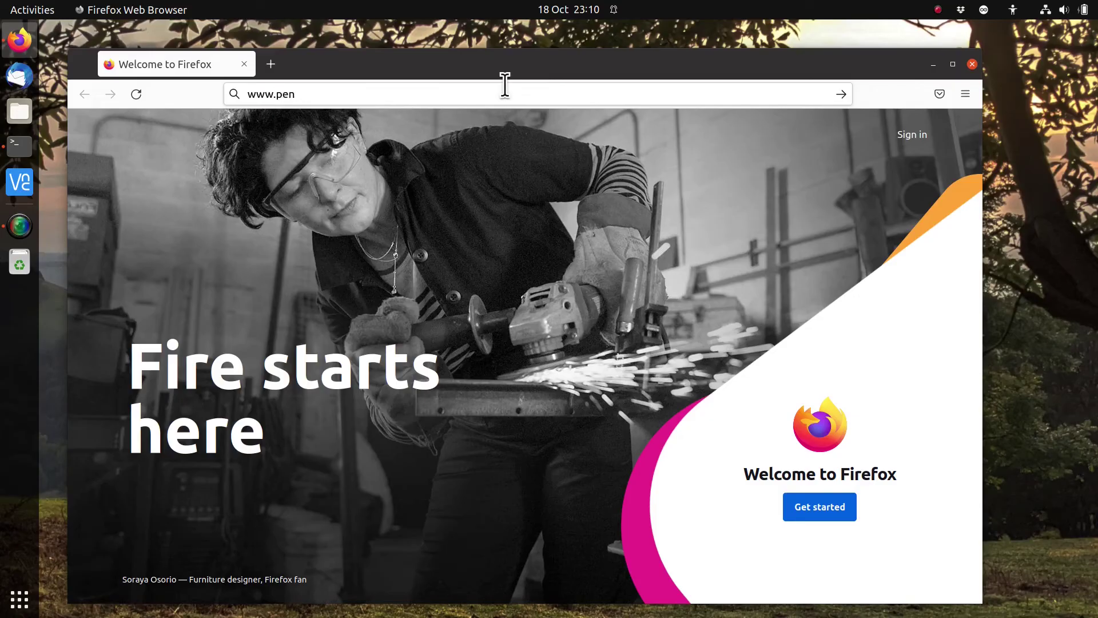
pyautogui.write('guintutor.com')
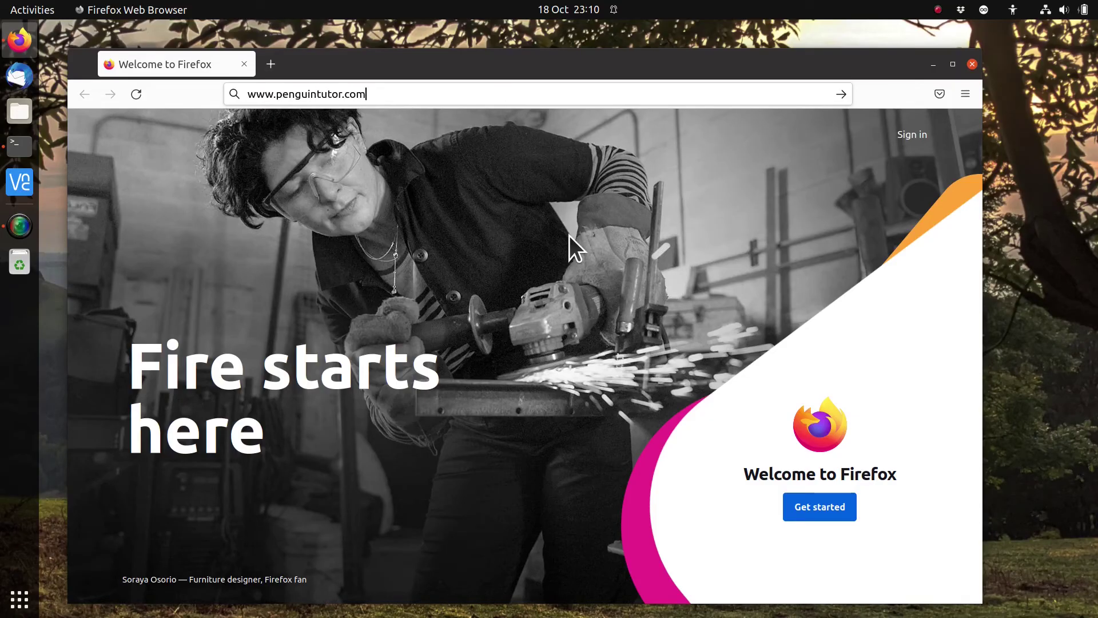
pyautogui.press('Return')
pyautogui.moveTo(601, 64); pyautogui.dragTo(614, 60)
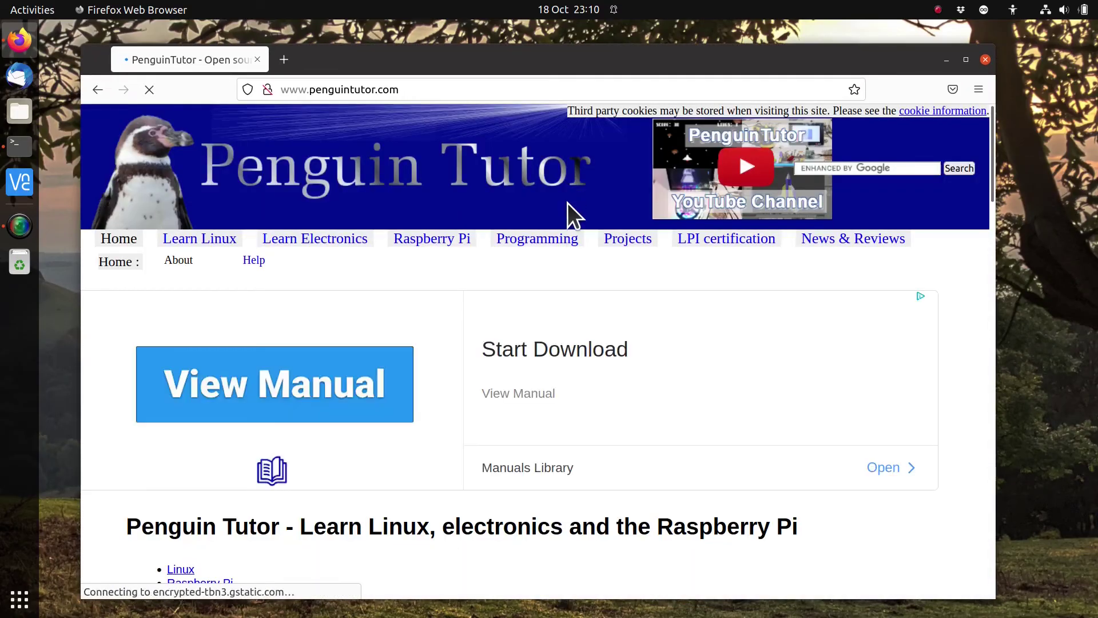
# Look over the Penguin Tutor home page and open its Projects page, closing the advert that interrupts
pyautogui.scroll(-15, 657, 329)
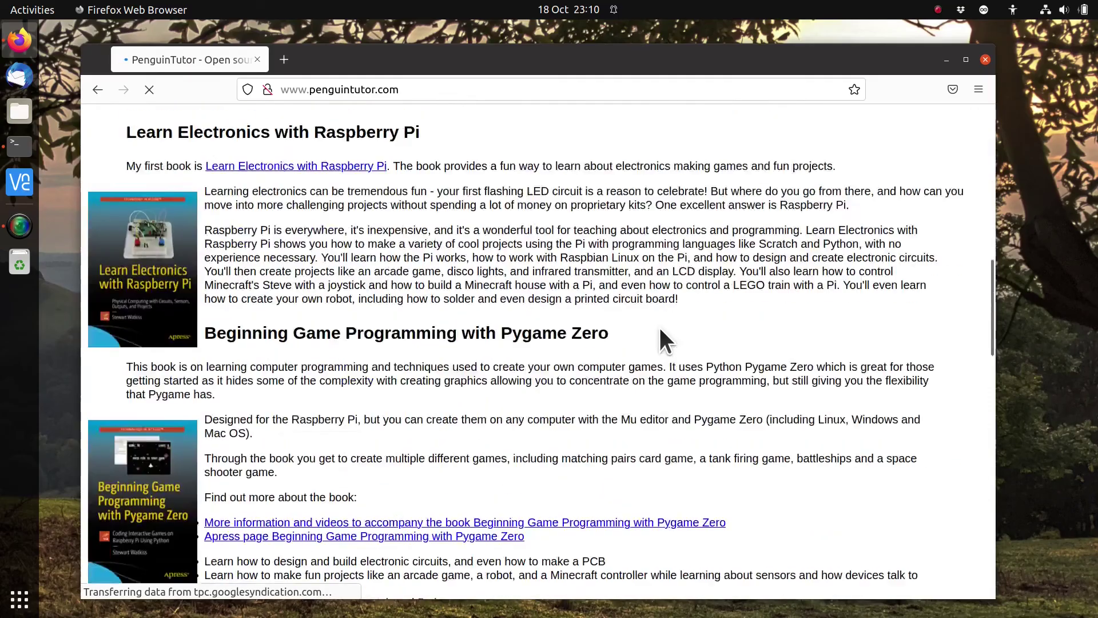
pyautogui.scroll(8, 658, 329)
pyautogui.scroll(6, 652, 325)
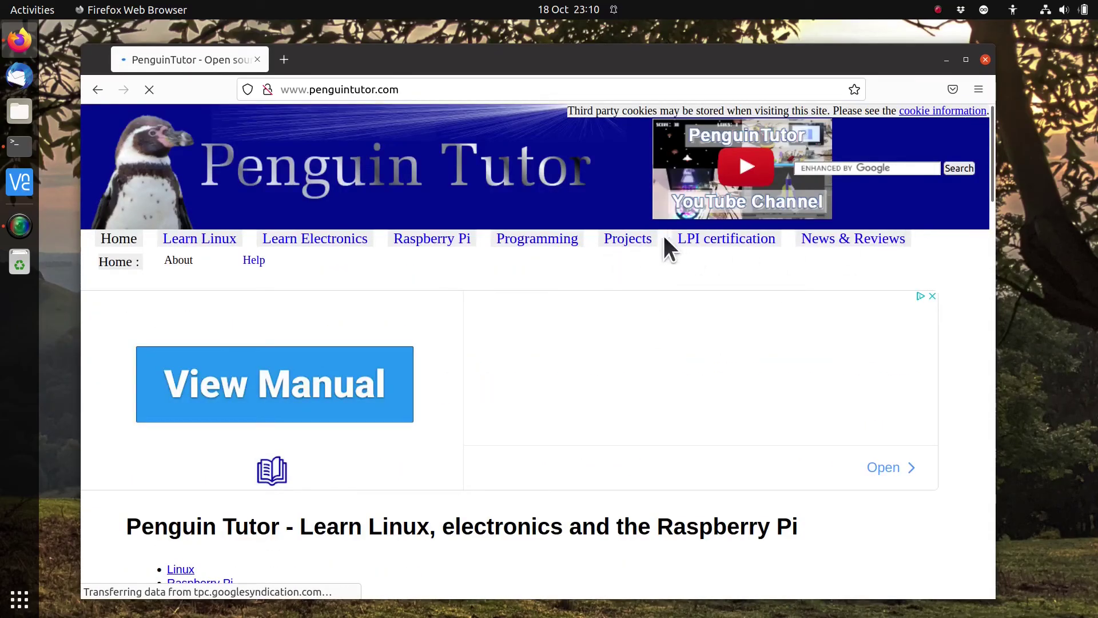
pyautogui.click(628, 243)
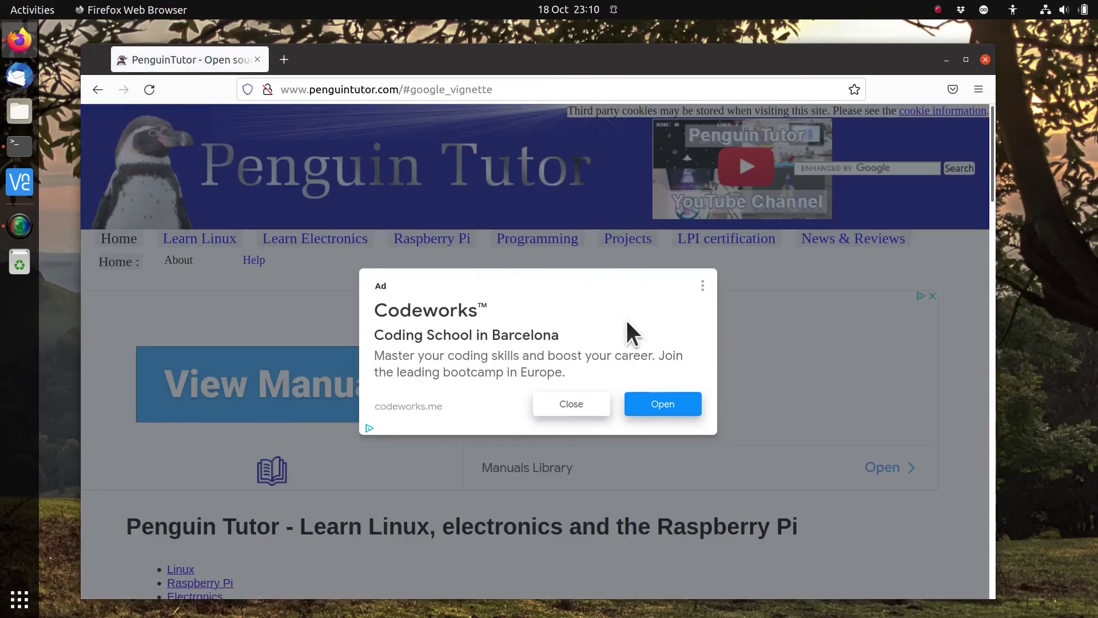
pyautogui.click(579, 407)
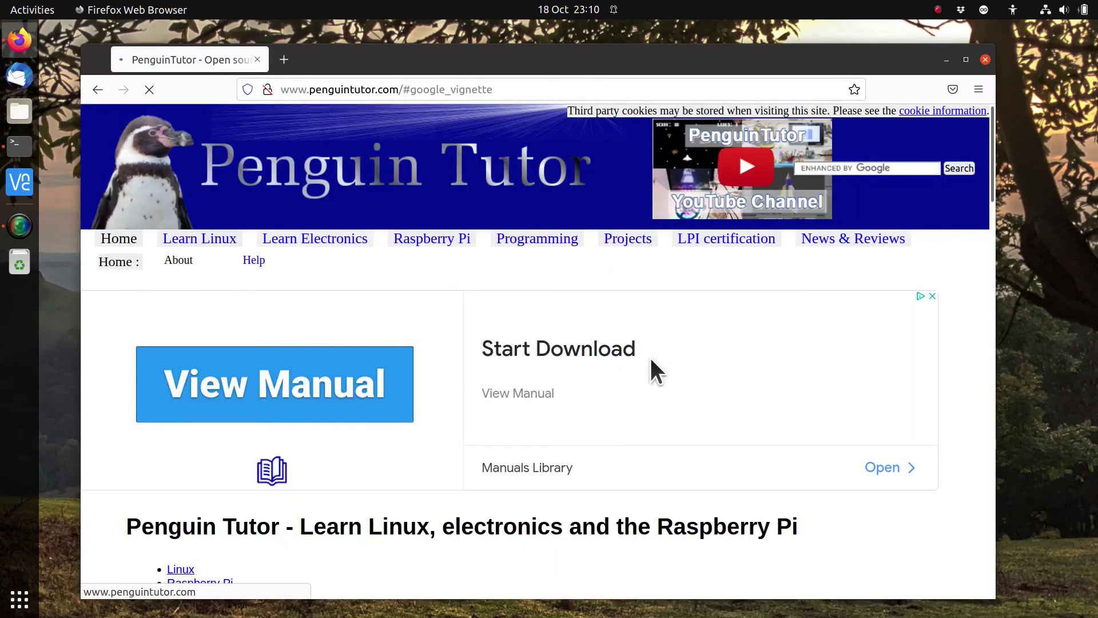
pyautogui.scroll(-8, 652, 357)
pyautogui.scroll(-15, 653, 358)
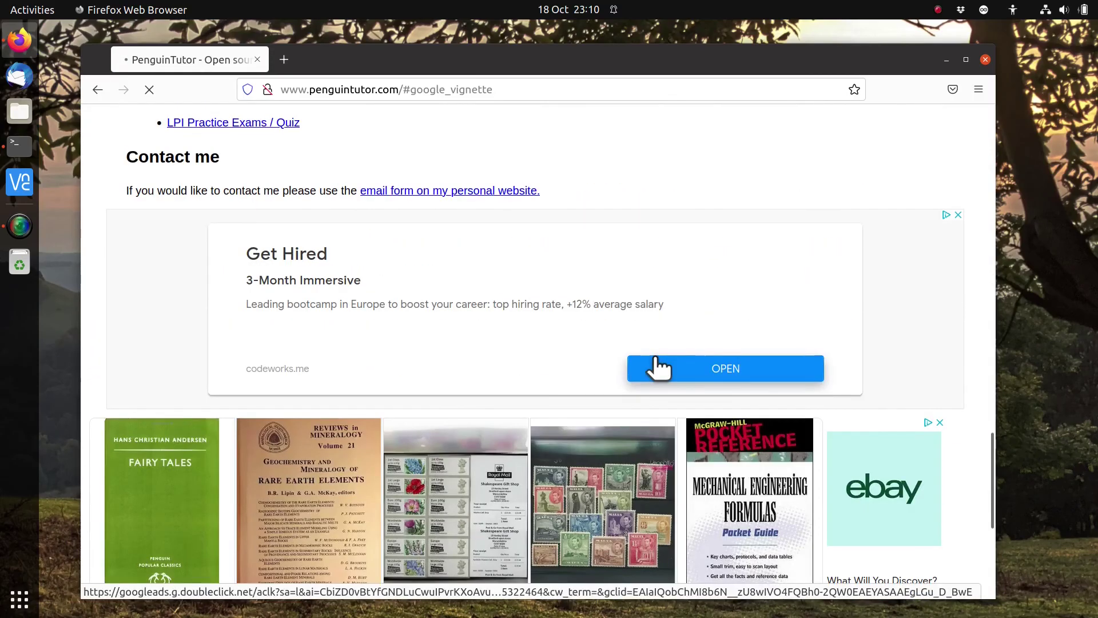
# Test video playback by starting and pausing the featured Pygame Zero for Makers video on the Projects page
pyautogui.scroll(8, 658, 368)
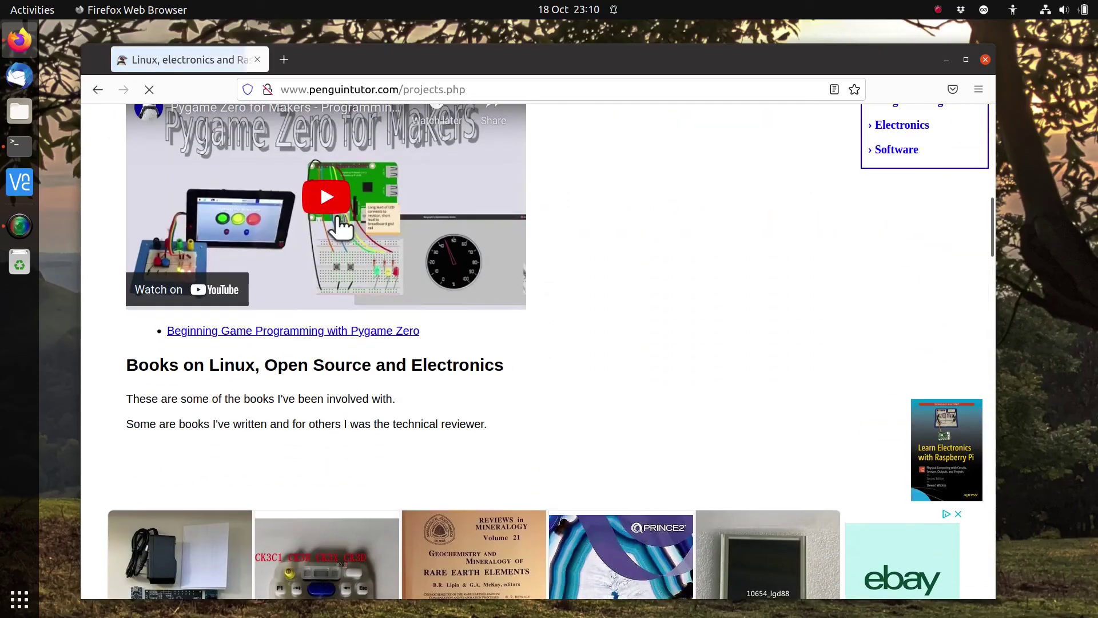
pyautogui.click(342, 217)
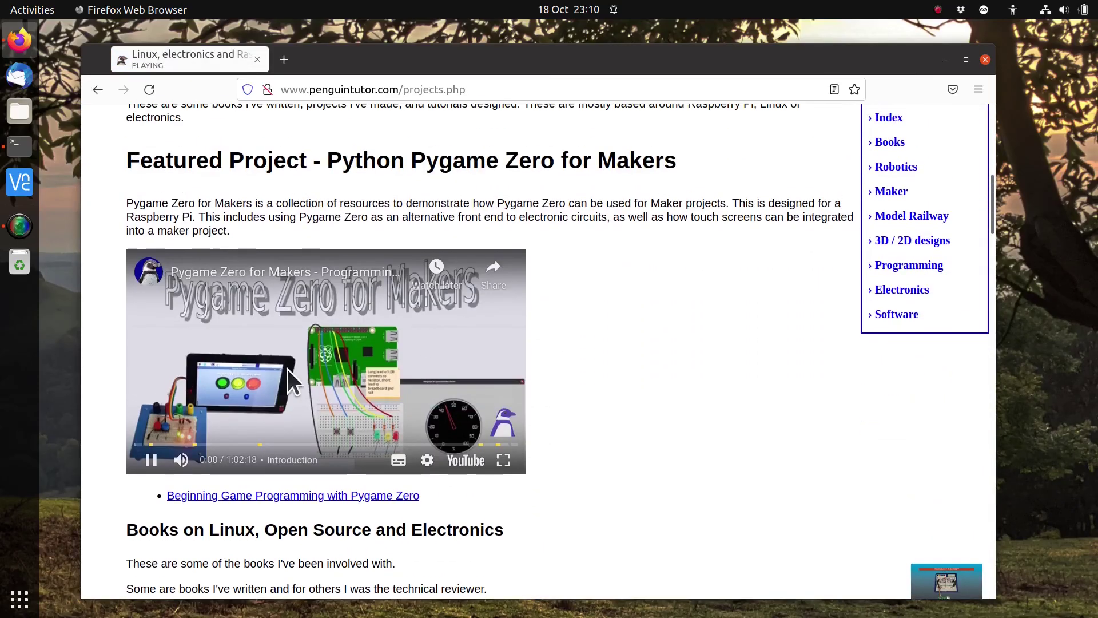
pyautogui.click(151, 459)
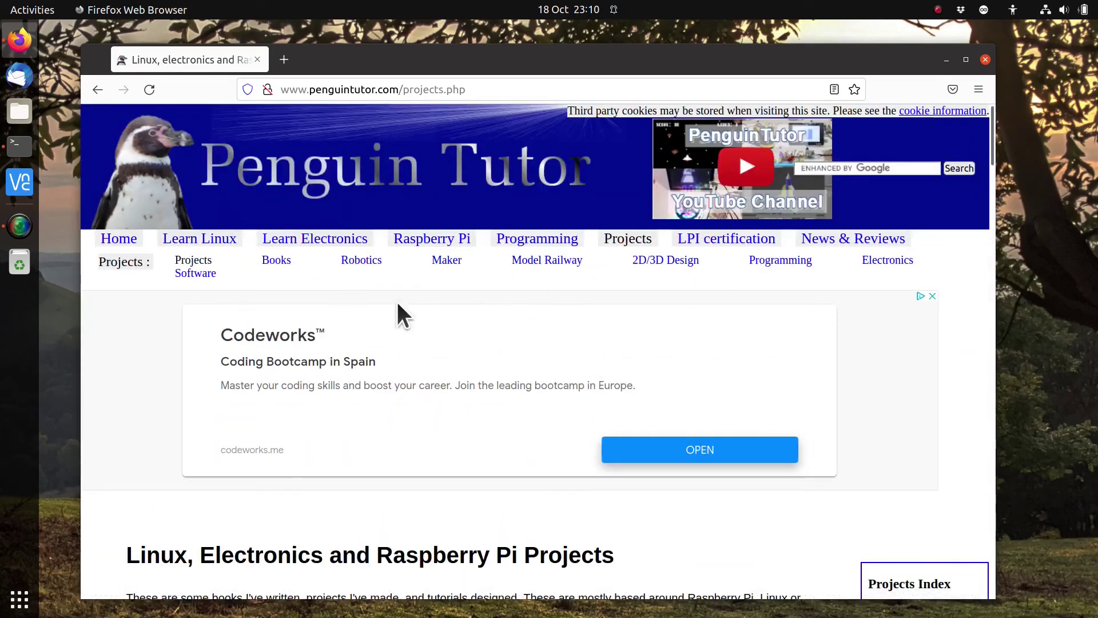
pyautogui.moveTo(730, 66); pyautogui.dragTo(764, 57)
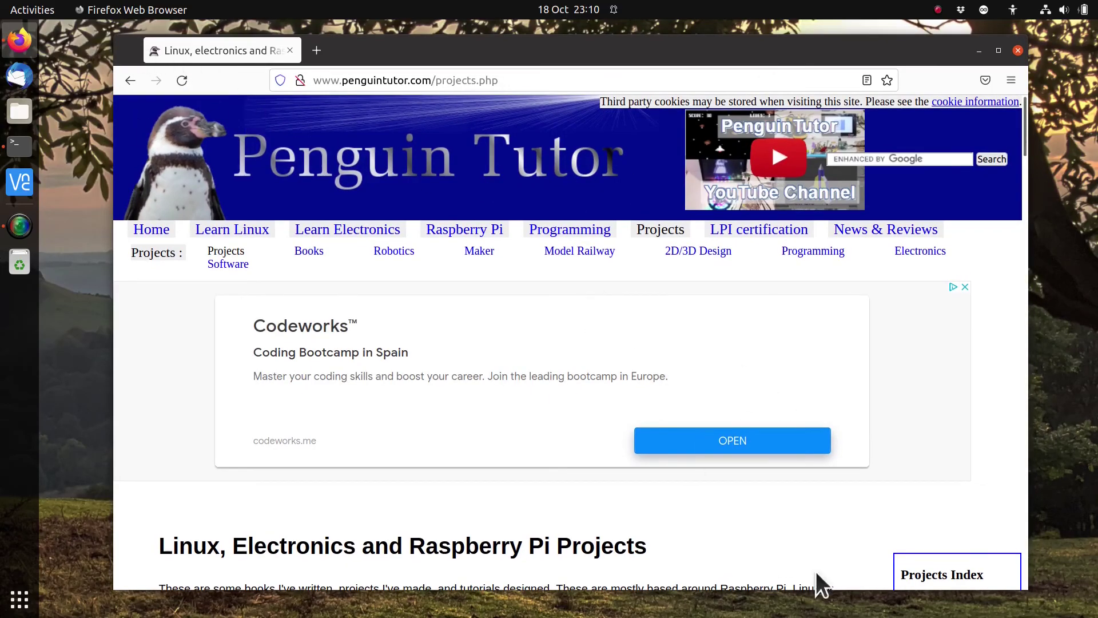
# Open the find-in-page search on the Penguin Tutor Projects page
pyautogui.scroll(-2, 821, 423)
pyautogui.scroll(2, 498, 229)
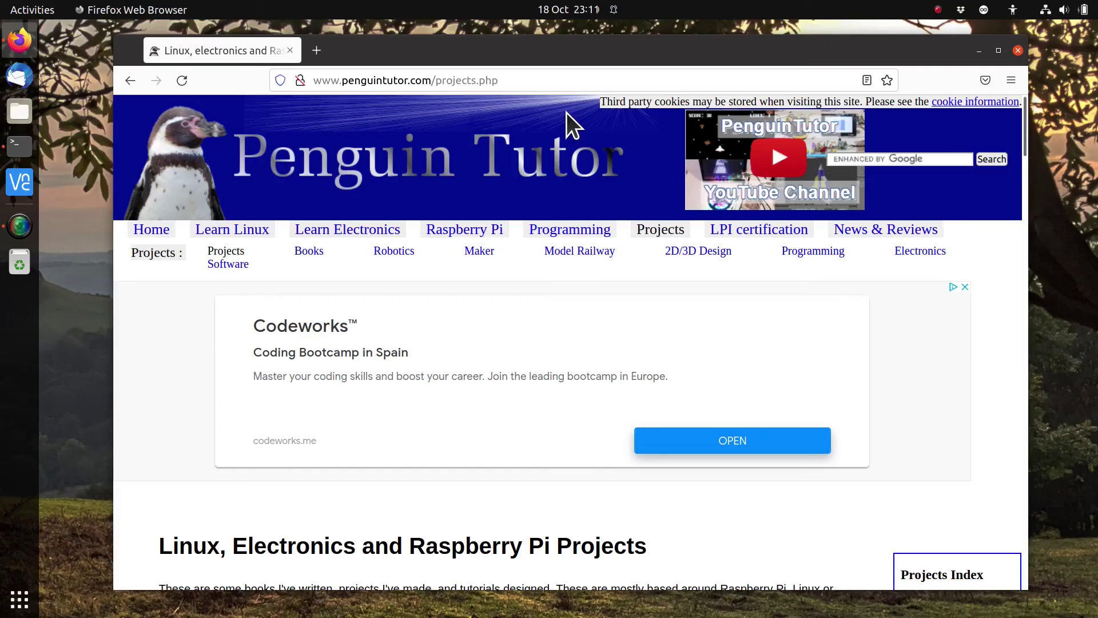
pyautogui.hotkey('ctrl', 'f')
pyautogui.moveTo(568, 53)
pyautogui.mouseDown()
pyautogui.moveTo(581, 44)
pyautogui.moveTo(574, 53)
pyautogui.mouseUp()
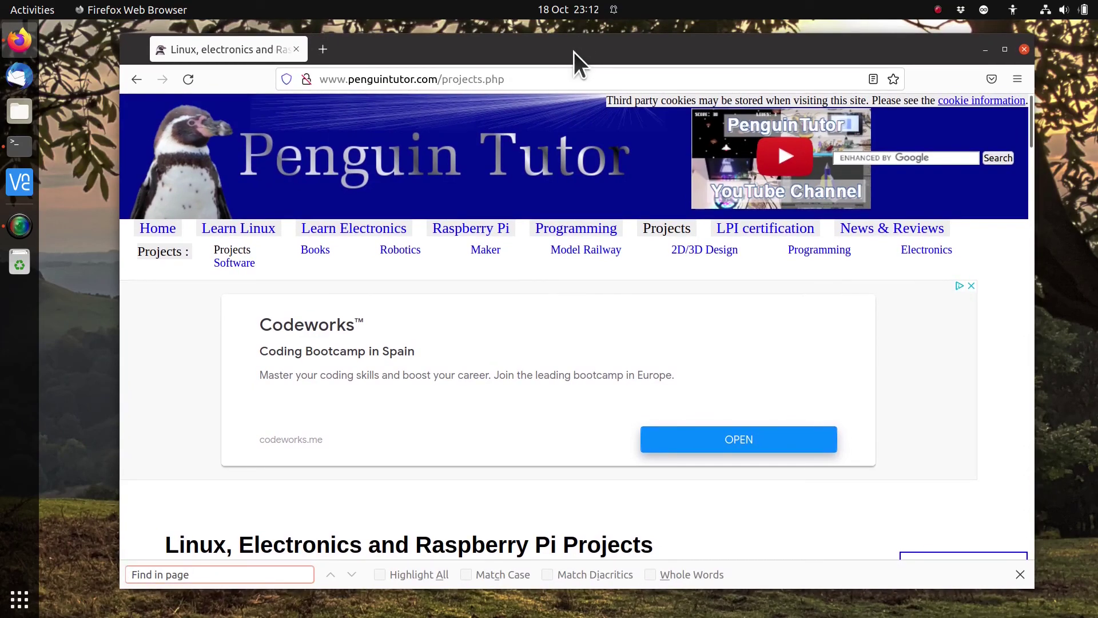